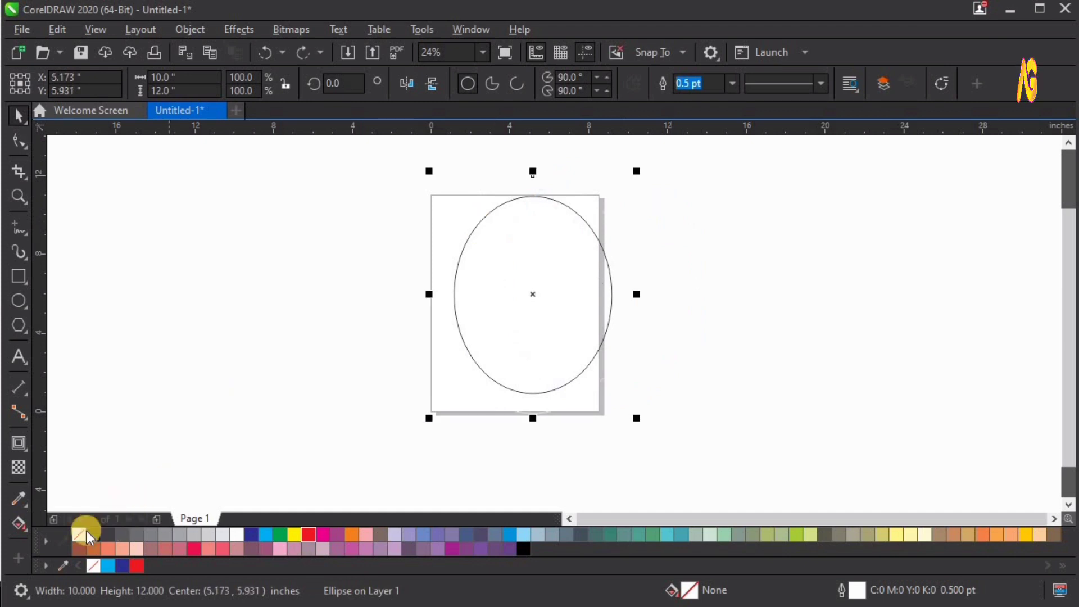
- Give the 10 by 12 inch ellipse a black outline and move both concentric ellipses off the page to the right
right_click(96, 531)
scroll(291, 479, down, 1)
key(F2)
drag(616, 506, 291, 302)
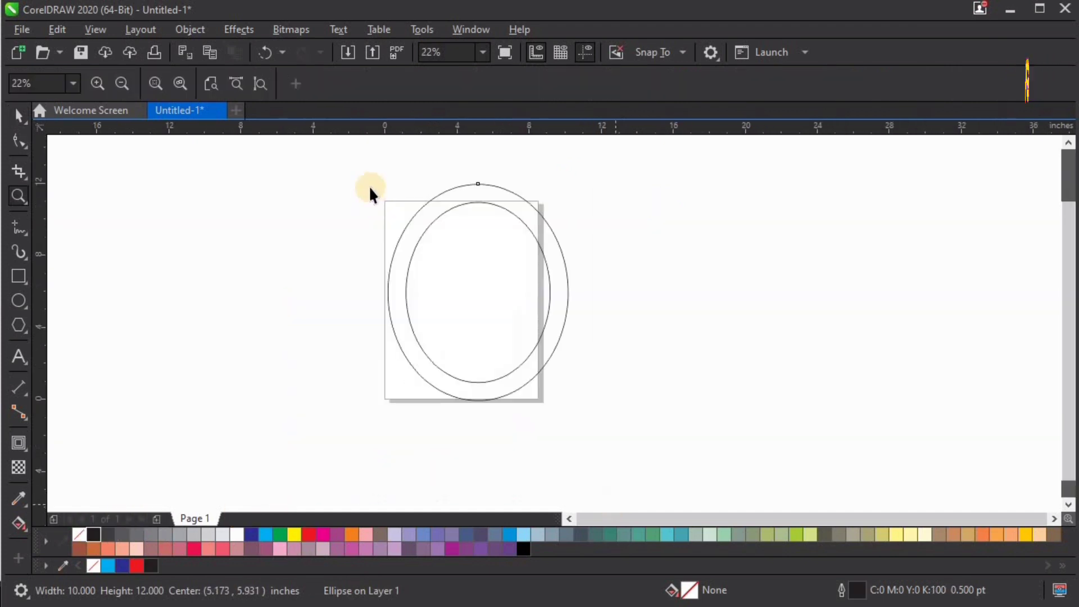
drag(474, 292, 757, 300)
click(593, 362)
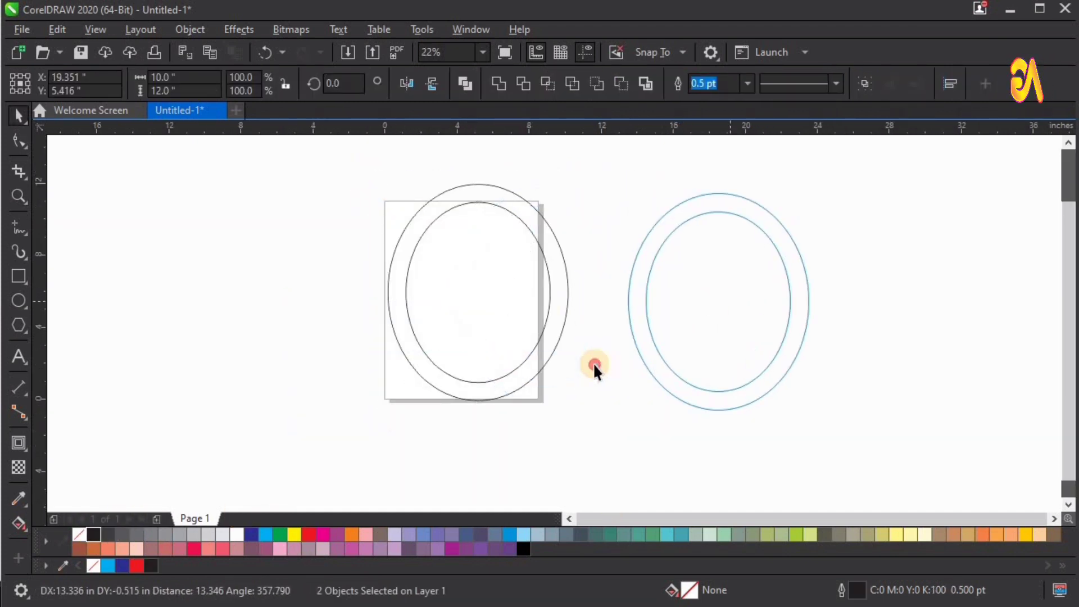
key(F4)
key(F8)
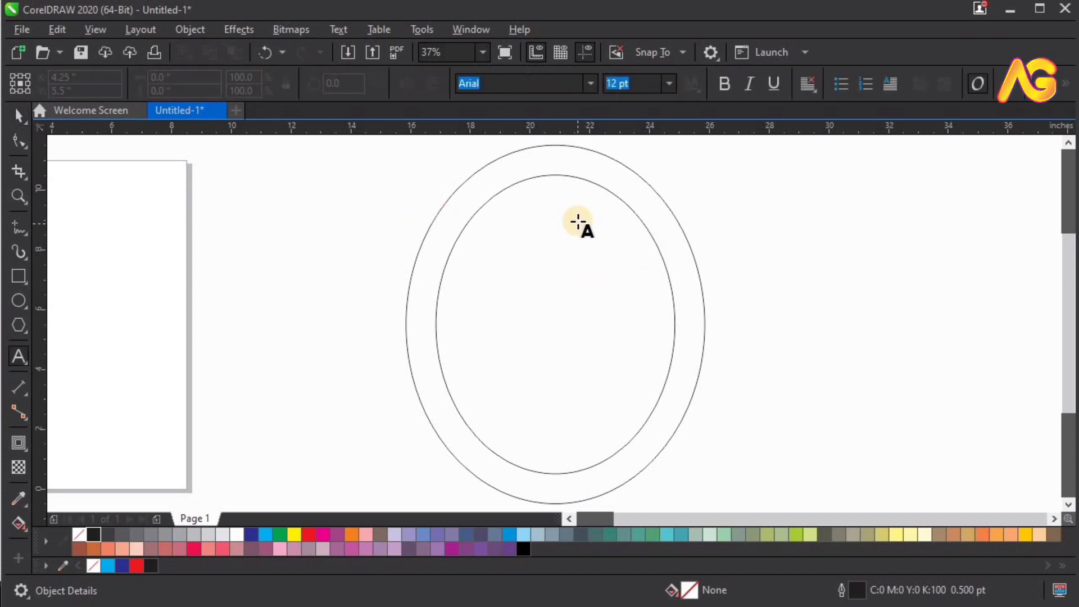
- Place a copy of the outer 12 by 14 inch ellipse well to the right and group the two concentric ellipses
drag(572, 269, 1002, 332)
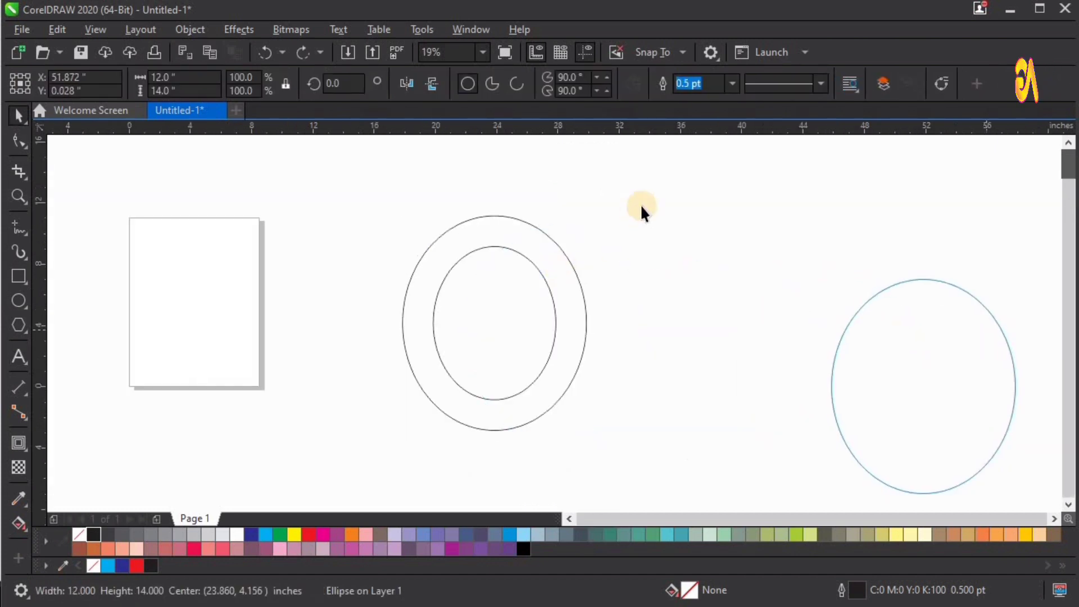
drag(670, 197, 339, 467)
key(ctrl+g)
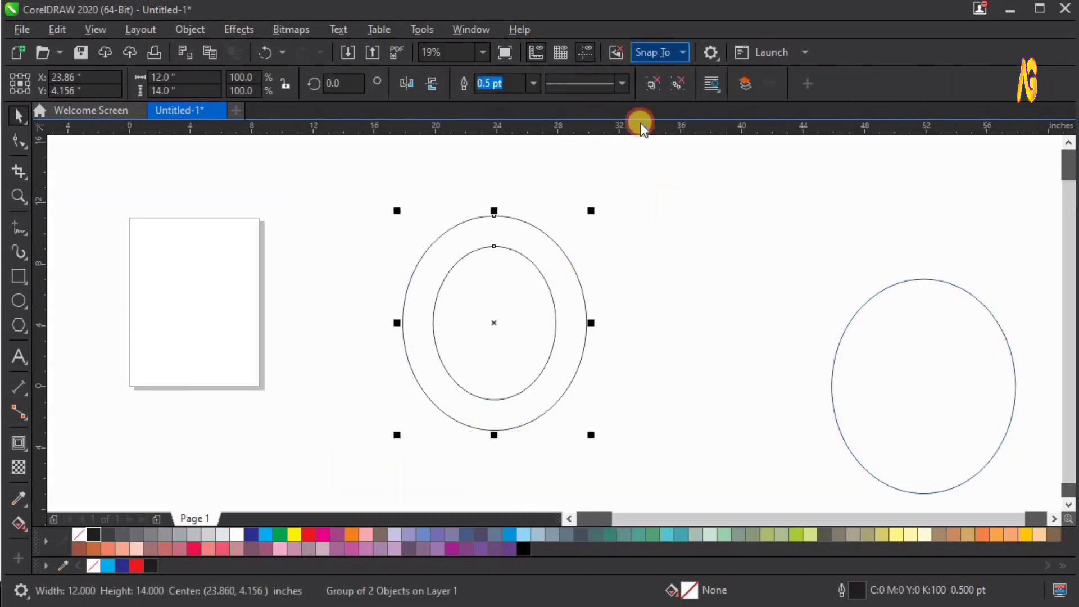
- Duplicate the grouped ellipses 4 inches to the right, with the copy's inner left edge at the original's center
click(645, 147)
click(772, 332)
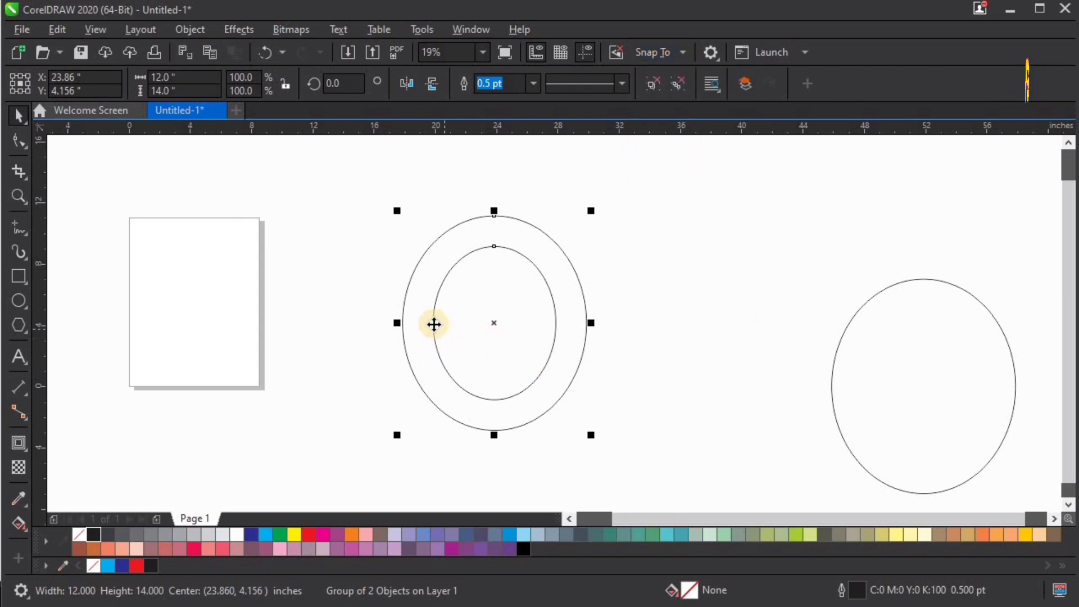
drag(460, 325, 490, 313)
- Snap the separate 12 by 14 inch ellipse's top to the inner ellipses' upper crossing and align it vertically with the ellipse pairs' center
scroll(487, 312, down, 2)
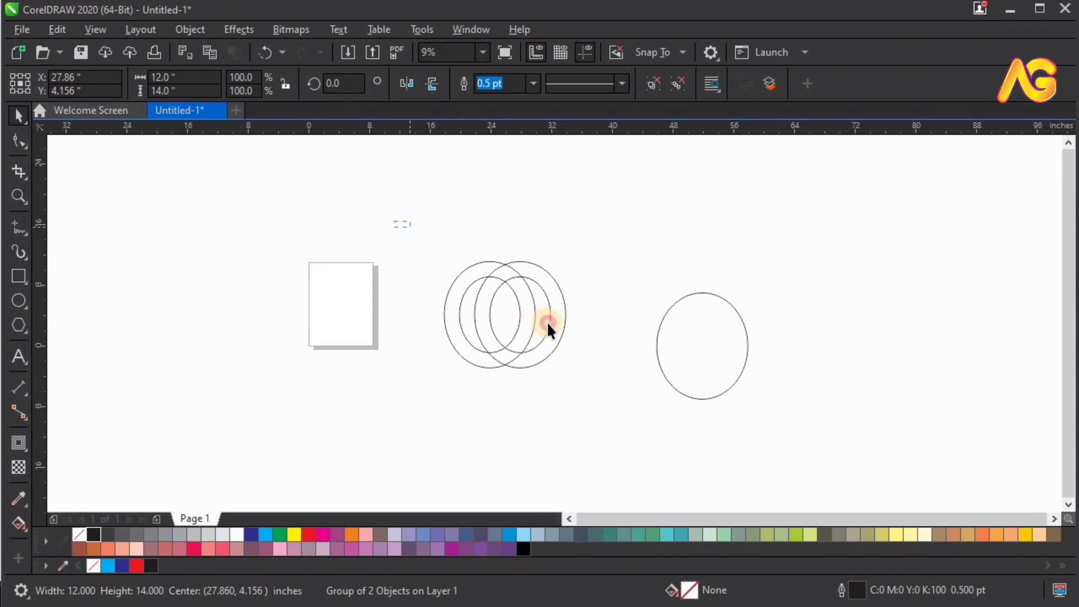
key(z)
drag(646, 394, 657, 396)
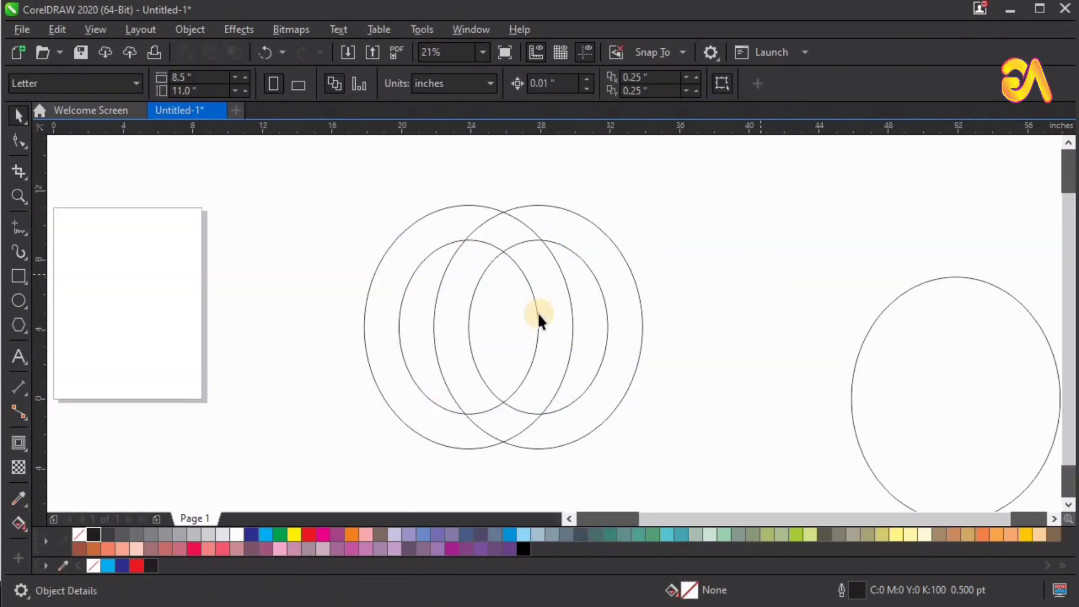
key(F4)
click(821, 232)
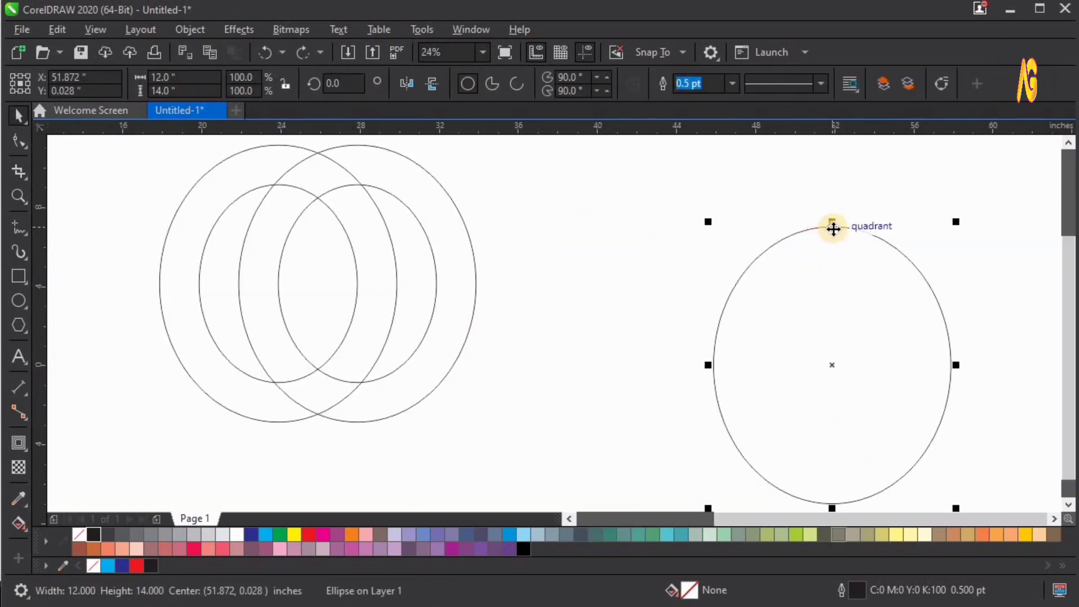
drag(833, 228, 319, 196)
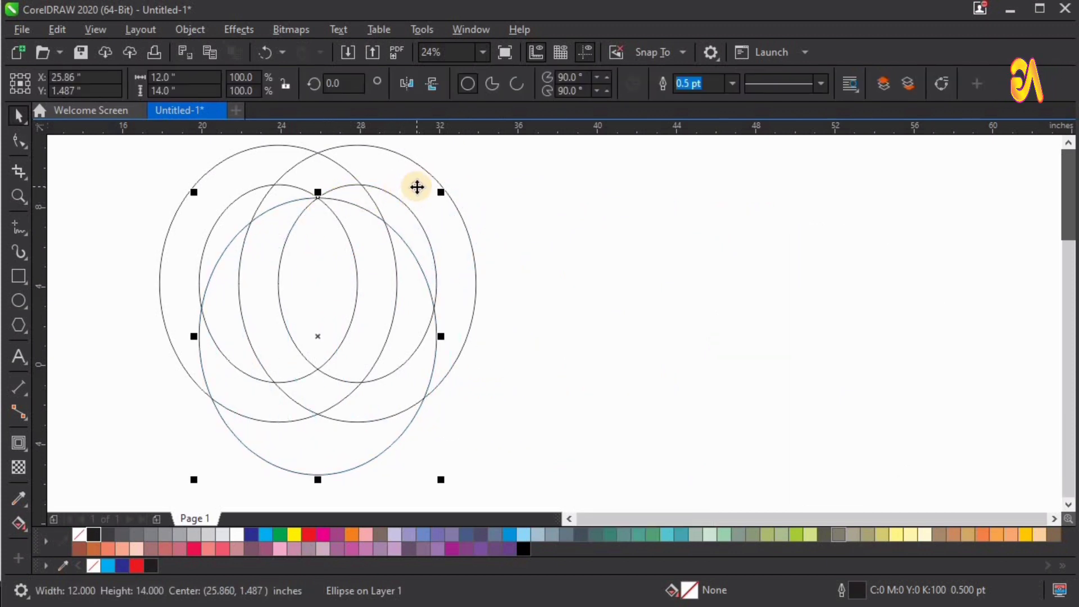
shift+click(417, 187)
key(e)
click(593, 352)
- Set the height of the middle ellipse between the two grouped pairs to 16 inches
key(F4)
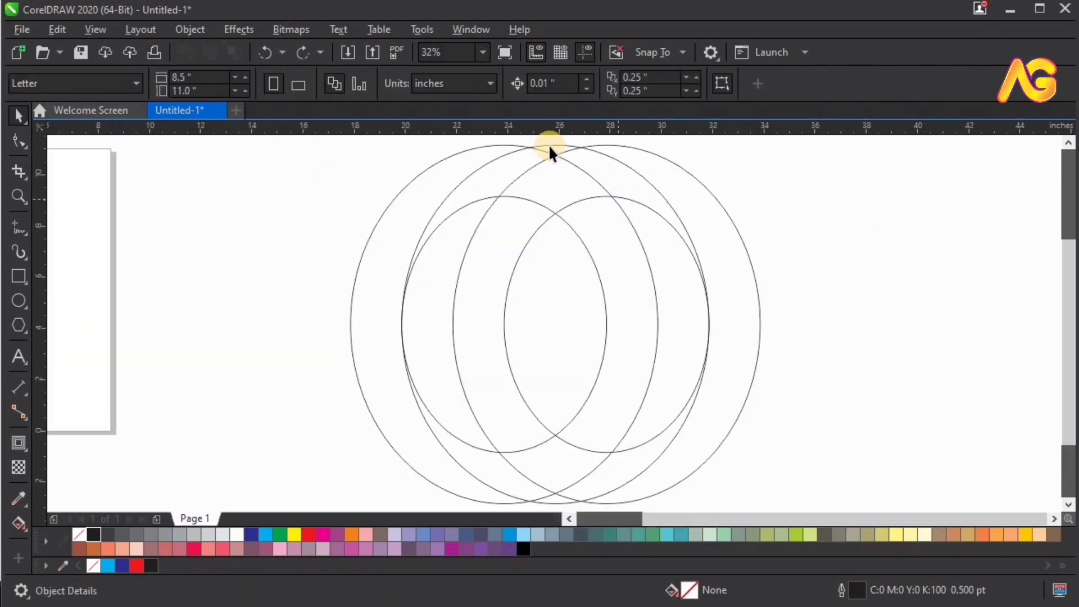
click(550, 145)
click(169, 90)
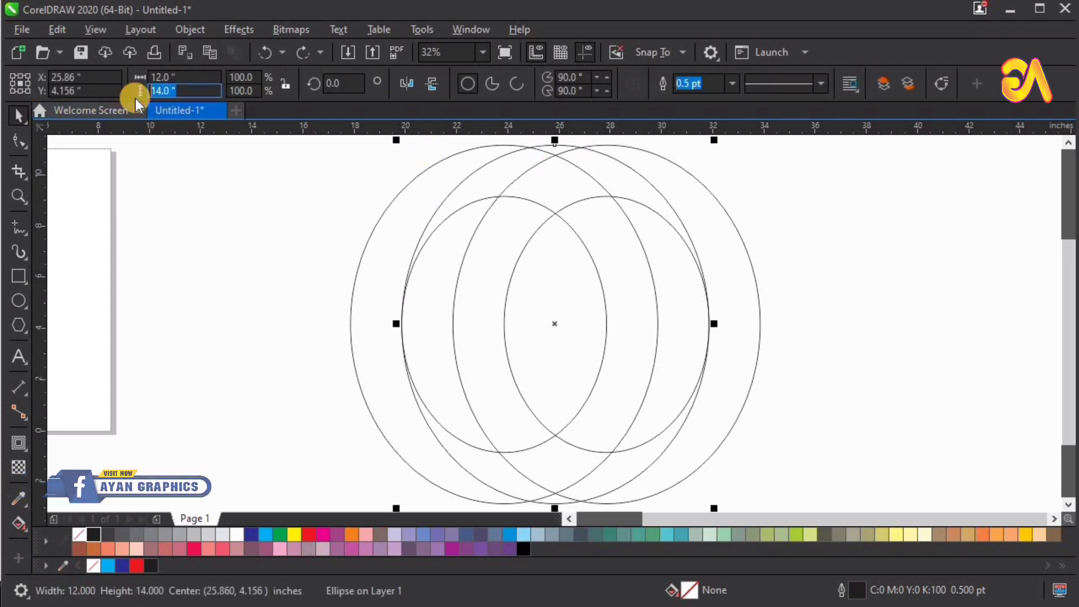
text(16)
key(Return)
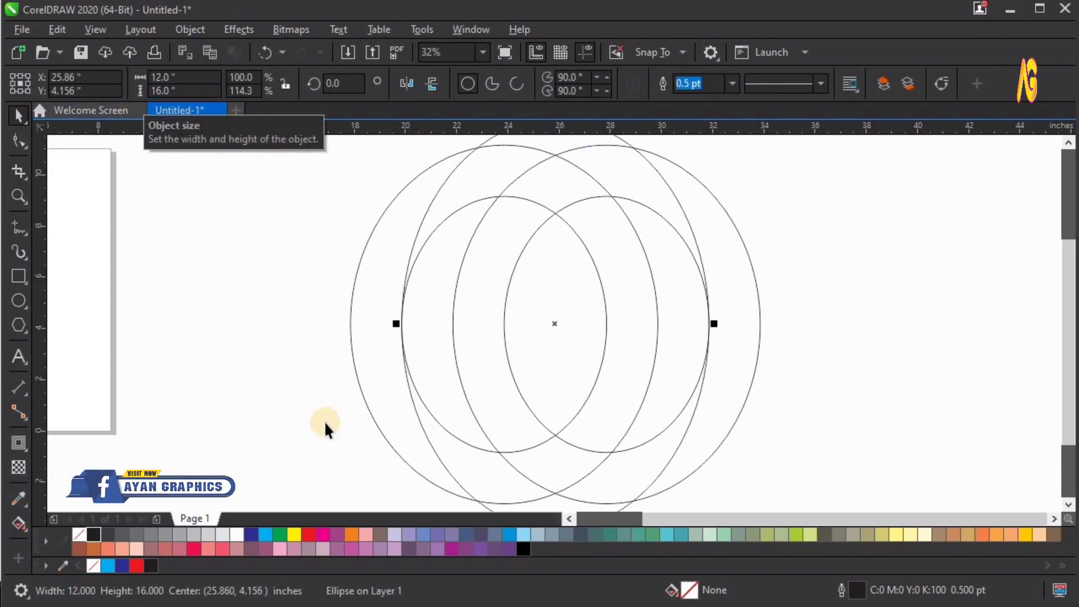
key(F4)
key(F2)
drag(661, 172, 750, 113)
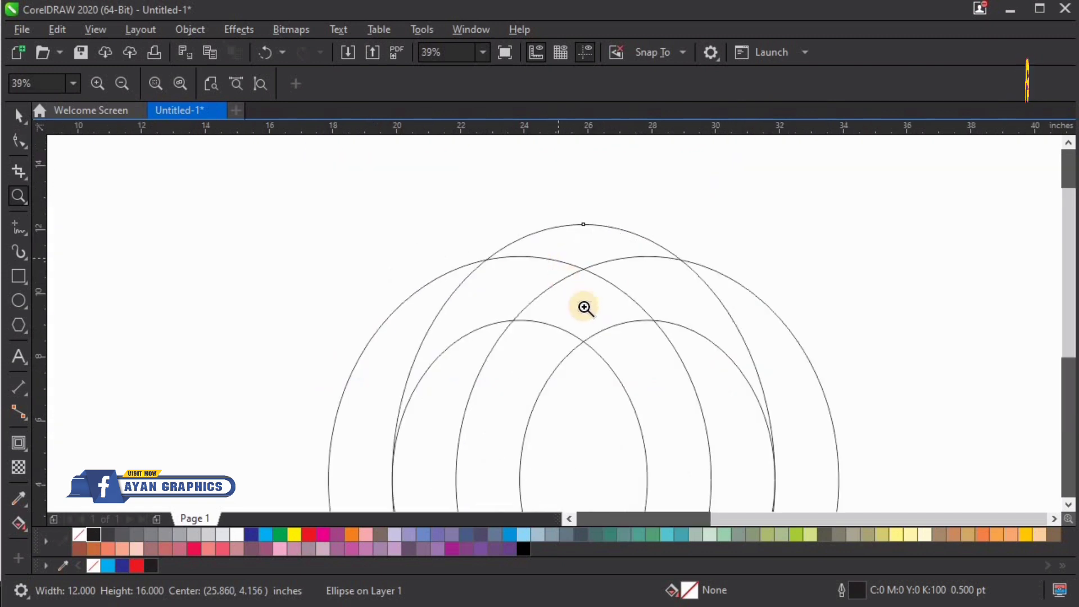
key(F4)
click(836, 298)
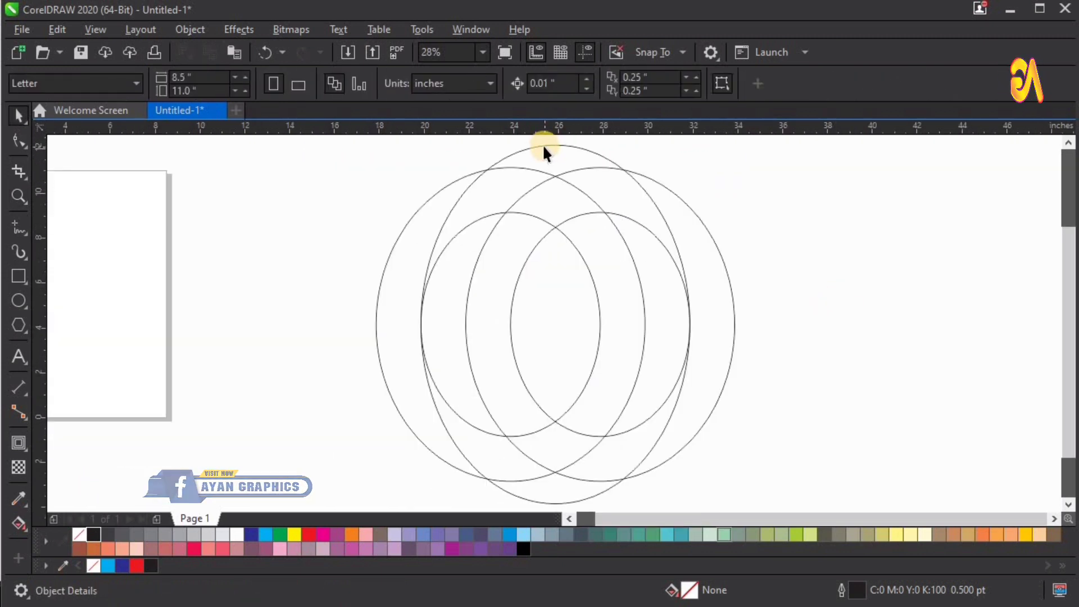
- Create a smaller concentric copy of the 12 by 16 inch ellipse, about 8.03 by 10.71 inches
click(543, 144)
drag(558, 155, 555, 222)
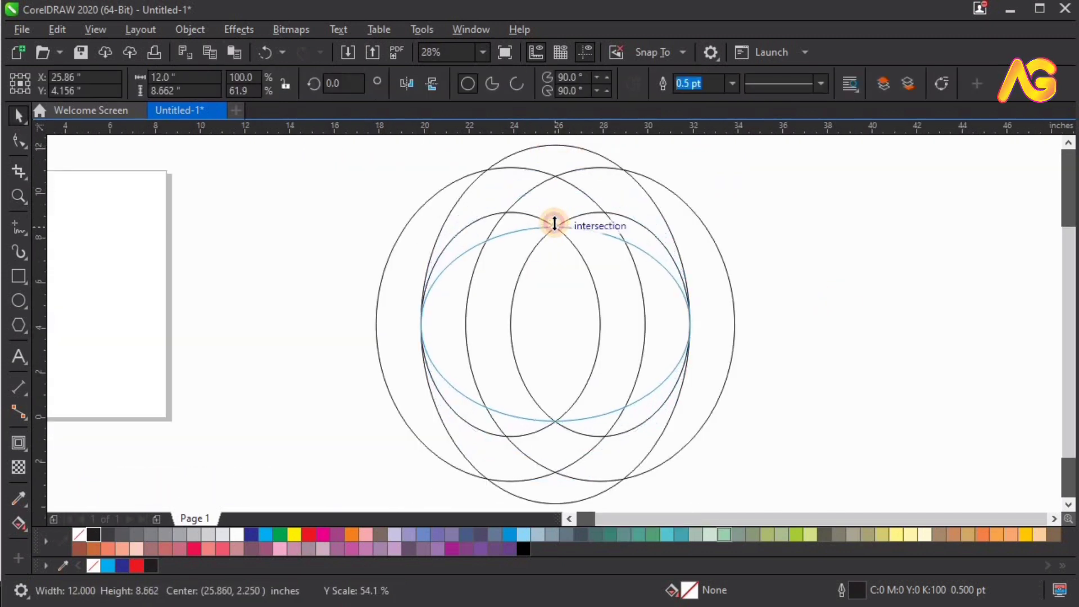
key(ctrl+z)
drag(689, 166, 678, 200)
- Resize the small concentric ellipse to 8 inches wide and 7.3 inches high
click(170, 81)
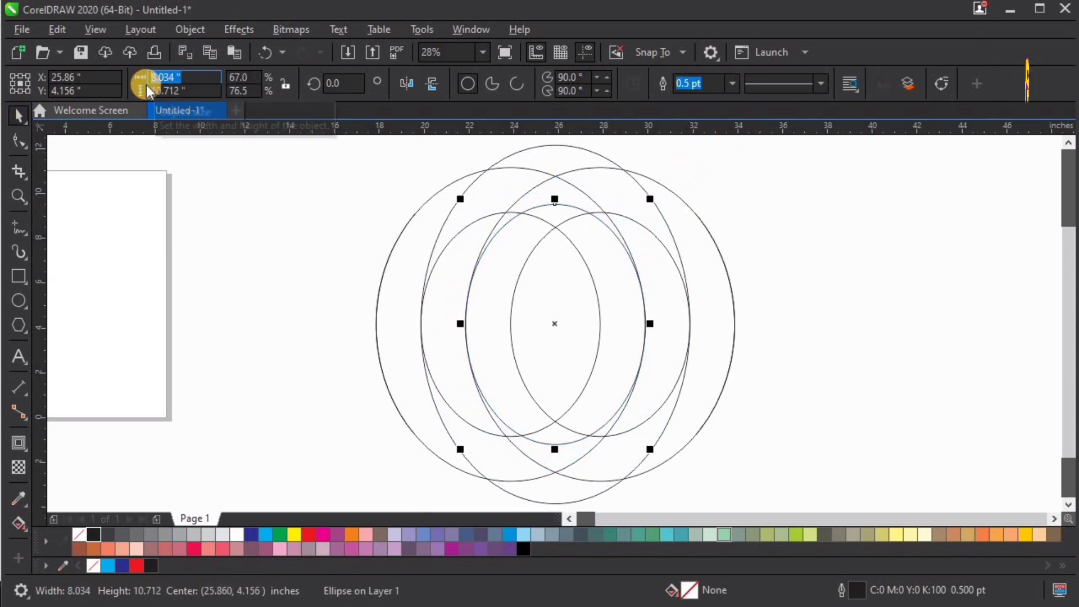
click(286, 86)
drag(178, 79, 118, 93)
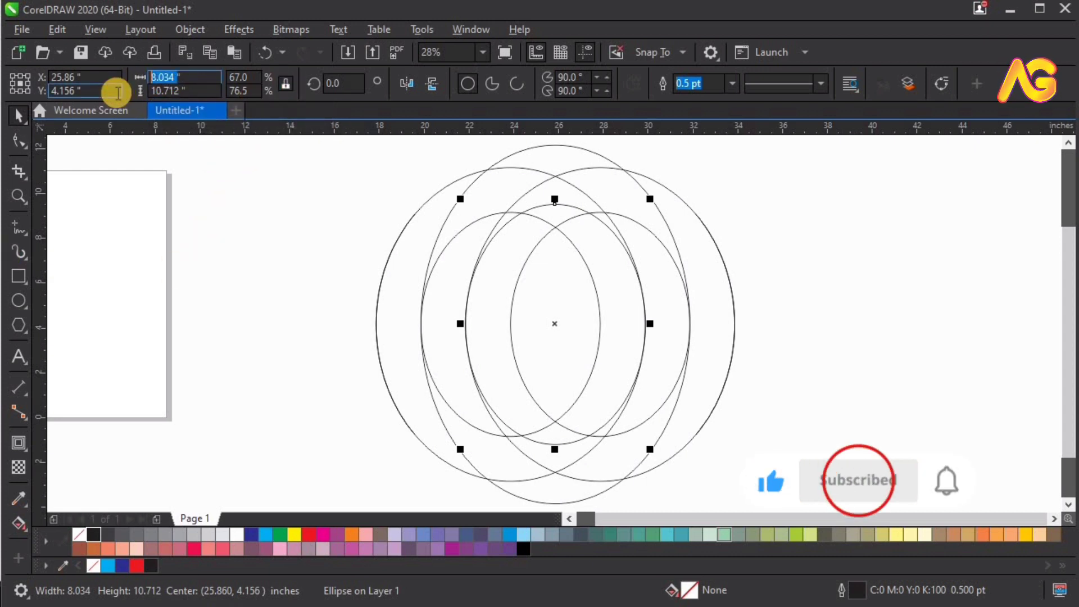
text(8)
key(Return)
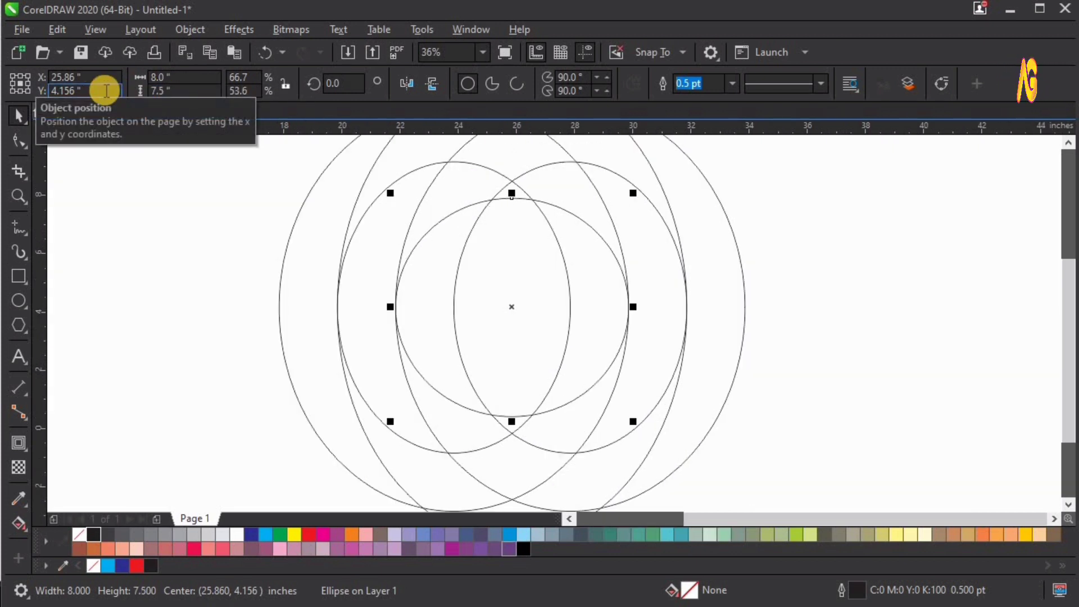
click(151, 94)
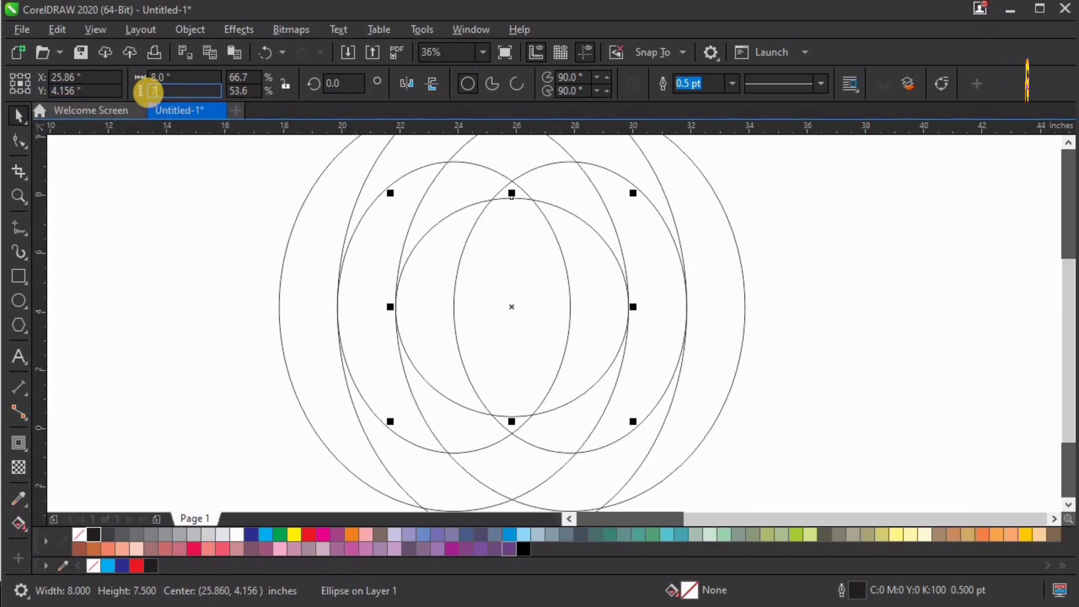
text(7.3)
key(Return)
- Examine closely how the ellipse edges meet on the right side of the construction
key(F4)
key(z)
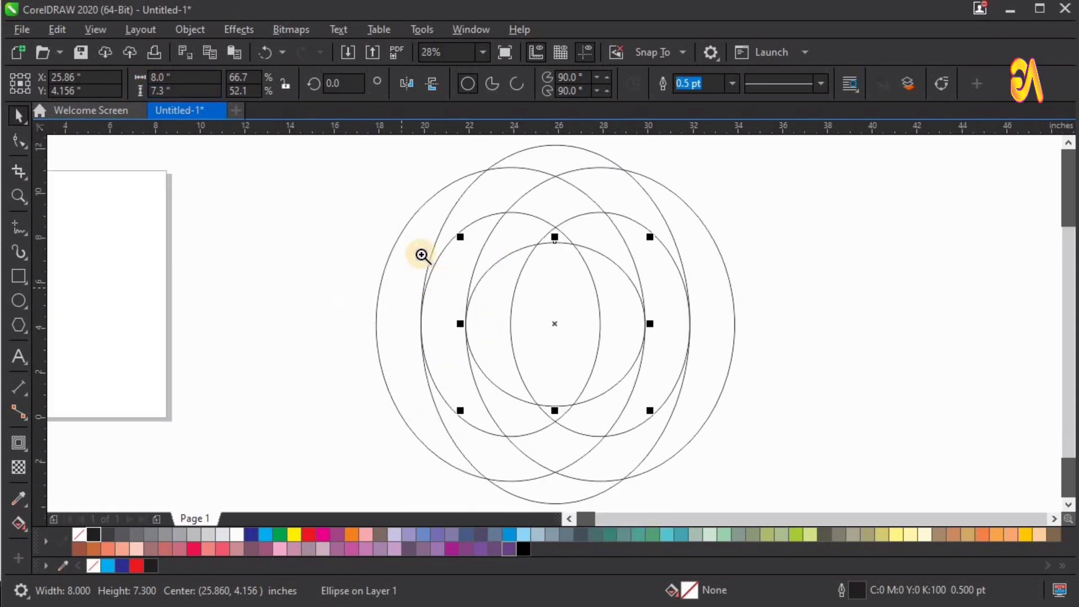
drag(421, 253, 710, 387)
drag(721, 259, 843, 364)
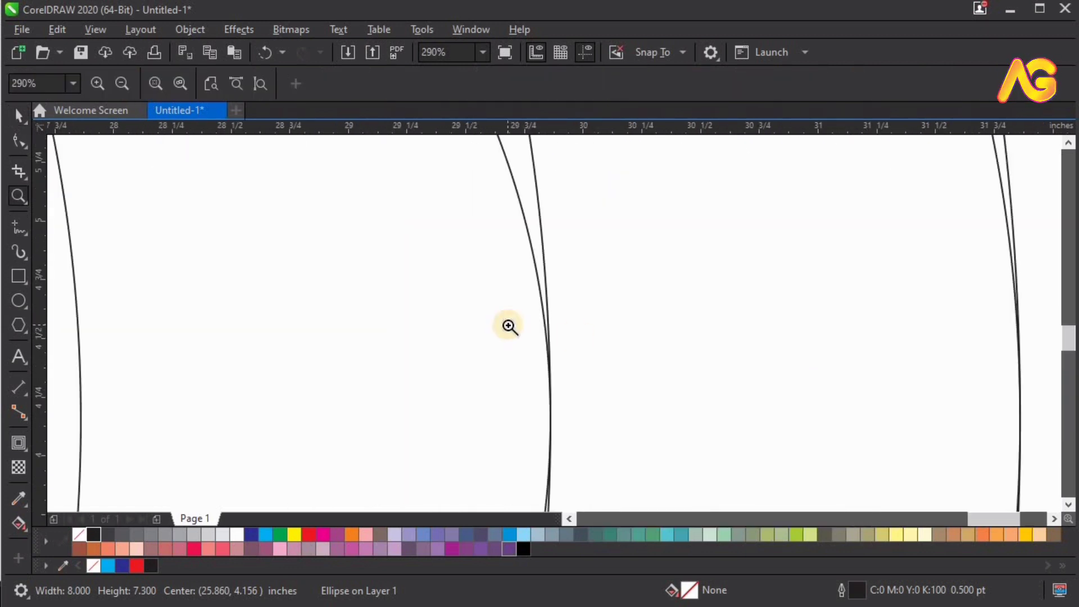
key(F4)
key(space)
click(863, 318)
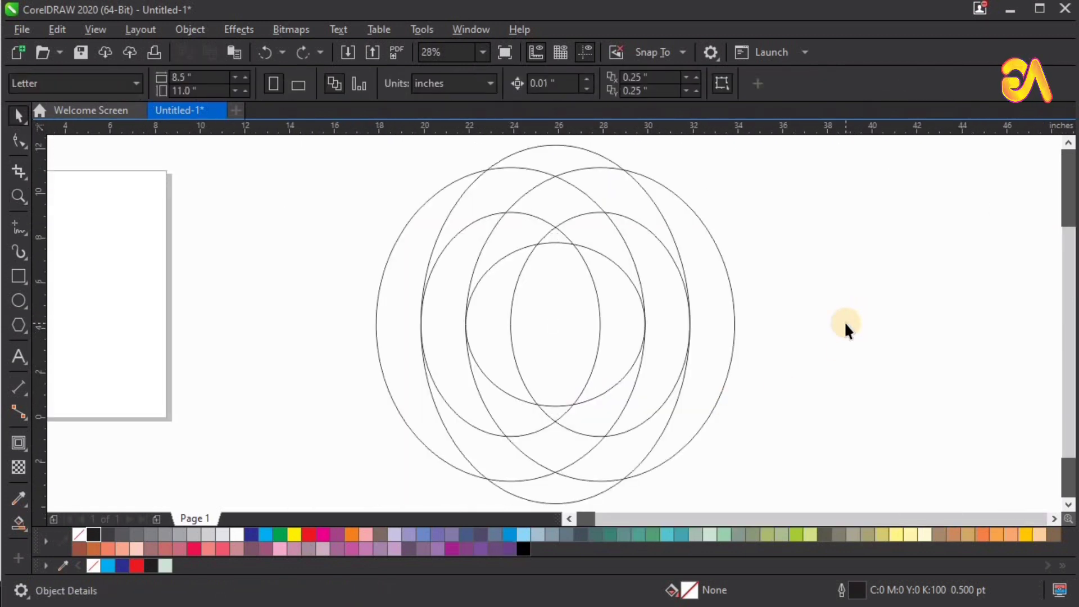
- Group all the overlapping ellipses together
scroll(844, 321, down, 3)
drag(815, 365, 818, 369)
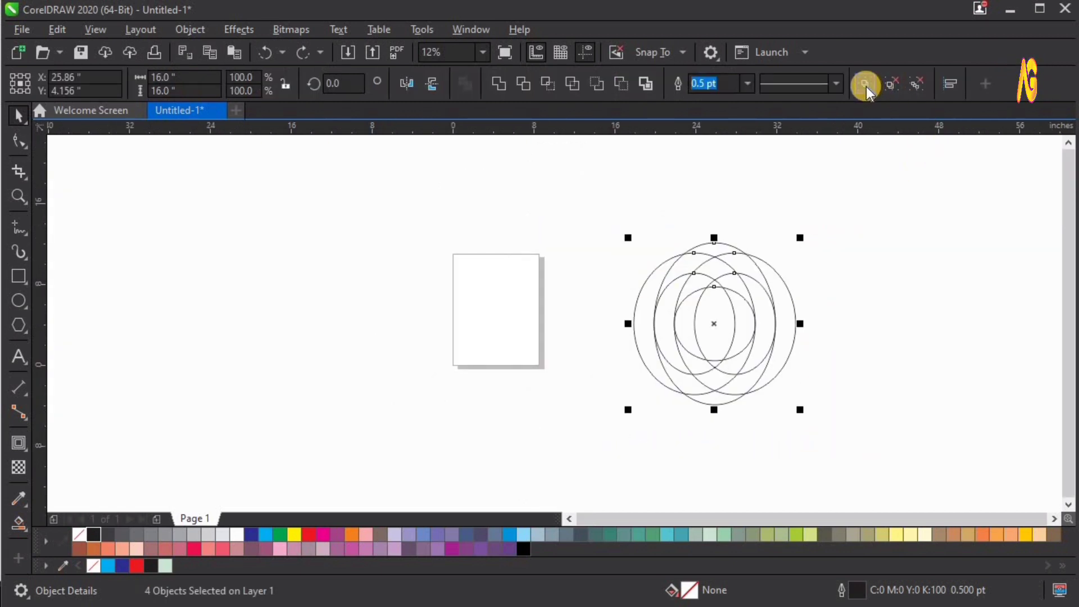
click(926, 380)
key(F4)
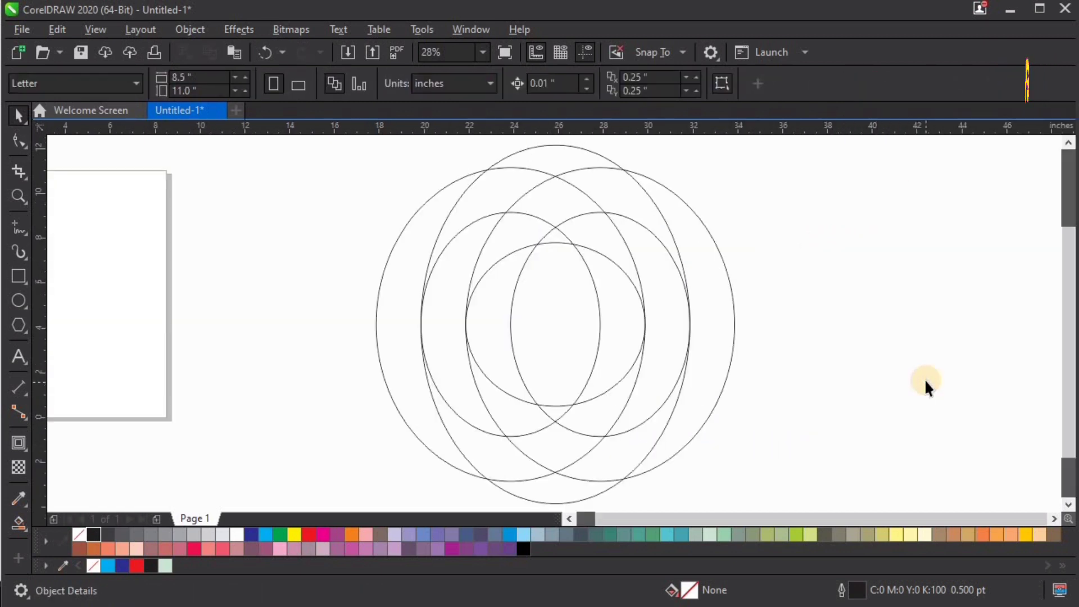
- Use Smart Fill to color the left crescent, lower band and inner right crescent light green (C:20 M:0 Y:20 K:0)
click(17, 529)
click(403, 272)
click(511, 450)
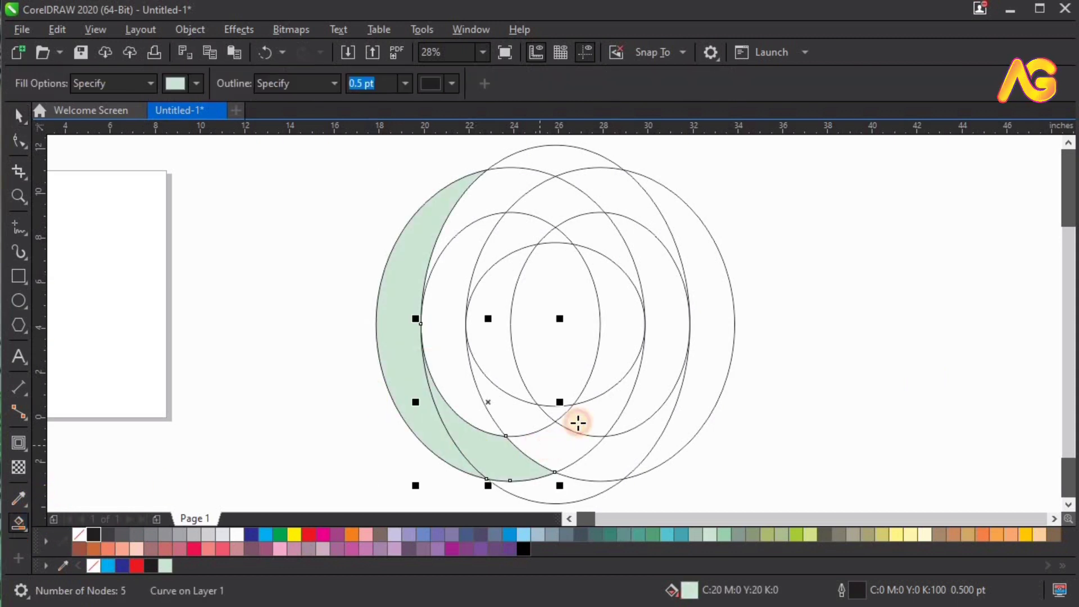
click(540, 445)
click(578, 423)
click(595, 344)
key(ctrl+z)
click(616, 357)
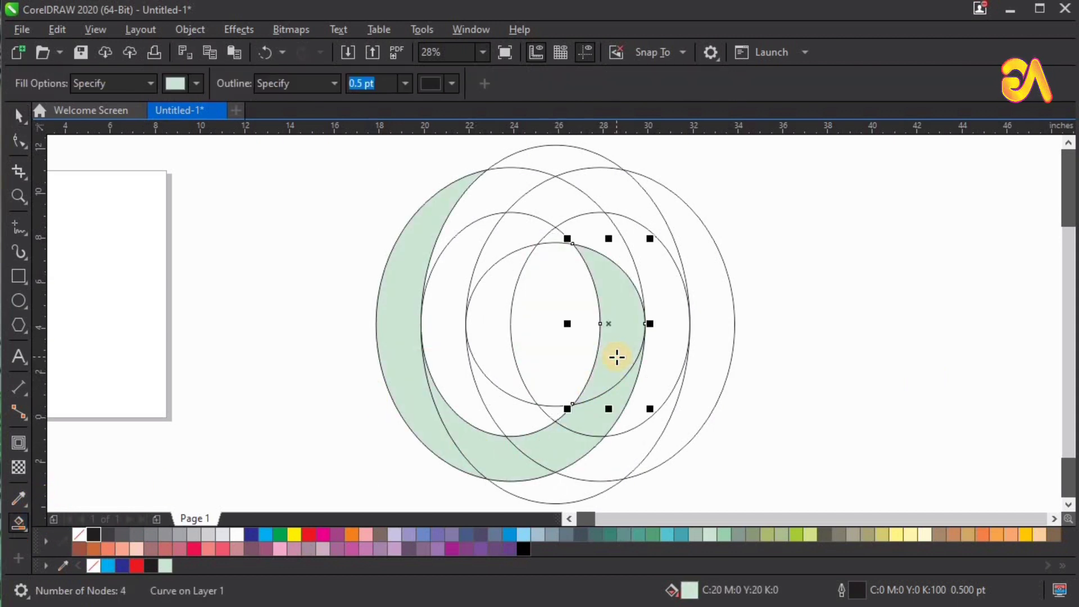
- Weld the light green filled pieces into a single shape
scroll(617, 357, down, 3)
key(space)
drag(478, 248, 636, 433)
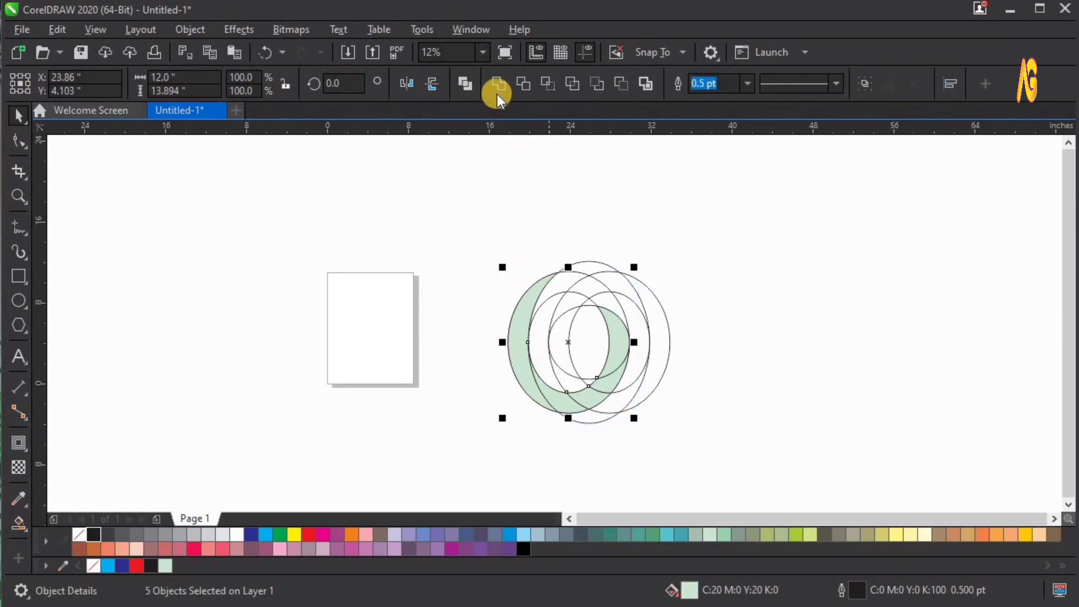
click(497, 84)
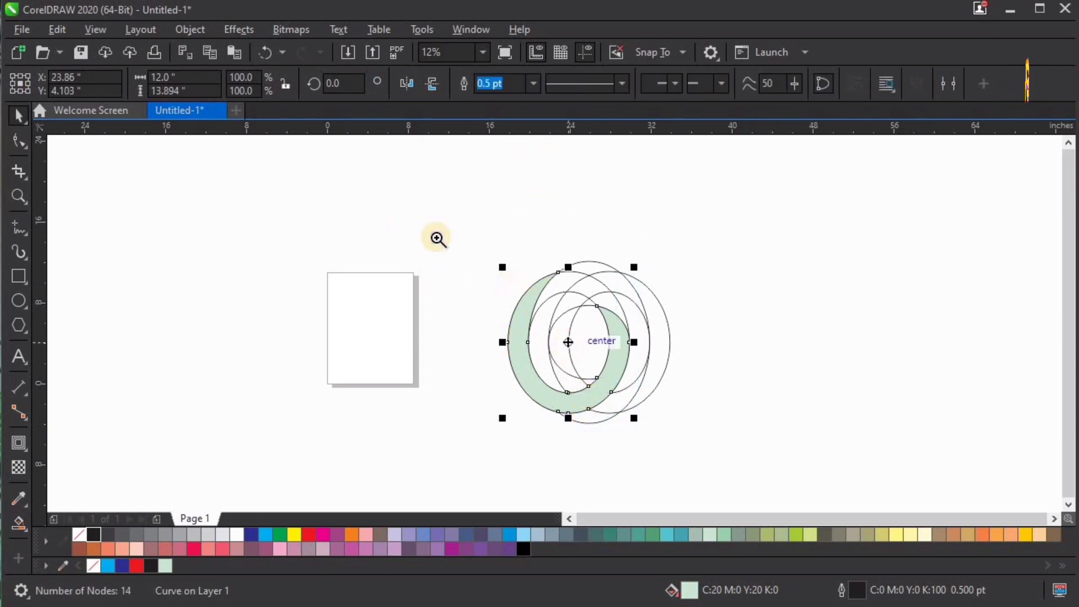
- Duplicate the welded green shape to the right of the ellipses and mirror the copy both vertically and horizontally
drag(437, 239, 752, 453)
drag(528, 335, 860, 341)
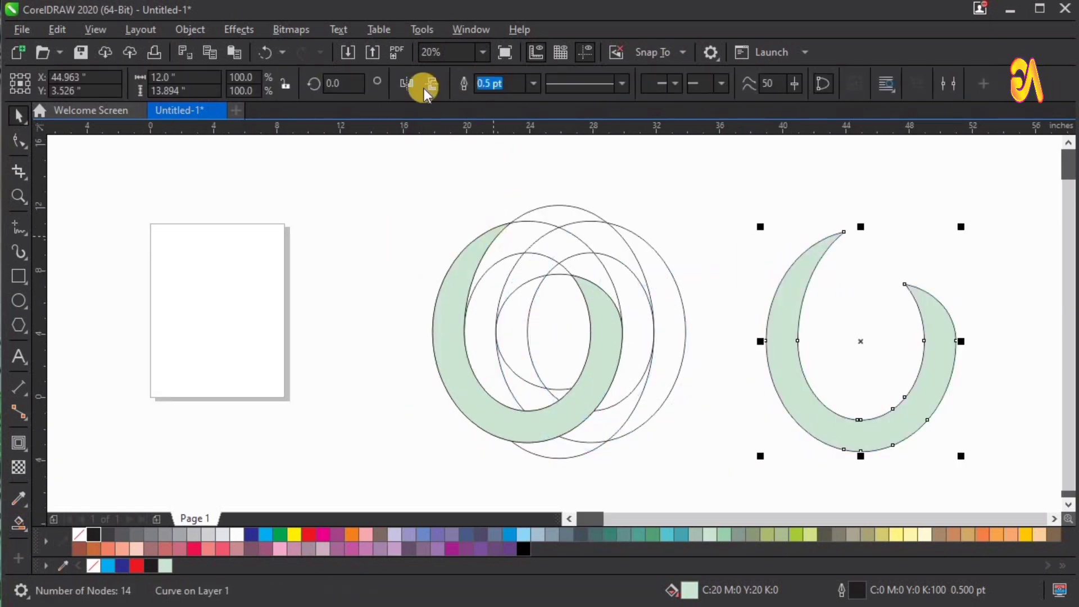
click(428, 85)
click(407, 83)
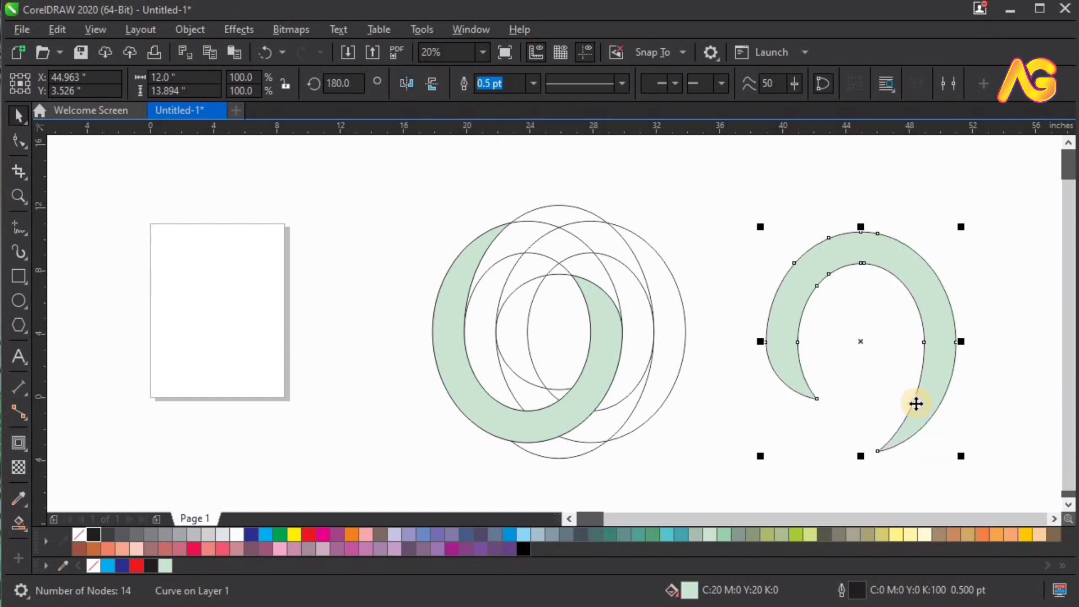
- Snap the mirrored green shape onto the outermost right edge of the ellipse construction
drag(944, 341, 686, 331)
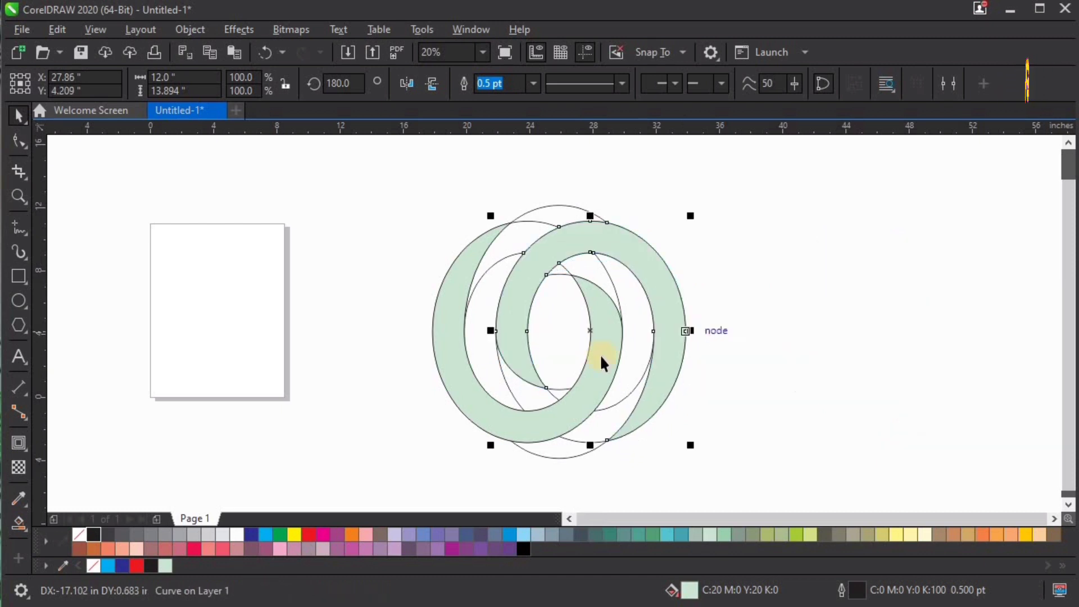
key(z)
key(space)
- Select both interlocking green shapes and place a copy of the pair to the right of the ellipse construction
shift+click(491, 333)
drag(495, 333, 852, 359)
right_click(853, 359)
scroll(684, 358, down, 2)
key(z)
drag(509, 197, 925, 468)
key(space)
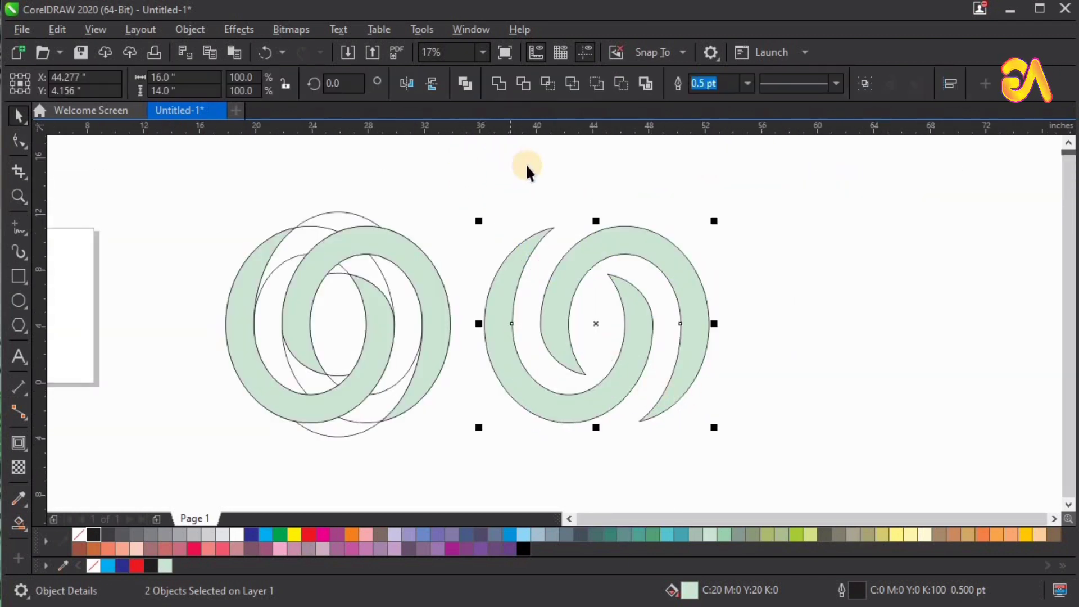
- Draw a rectangle about 7.35 in wide and 2.05 in high across the right side of the copied crescent pair
key(z)
drag(319, 199, 811, 467)
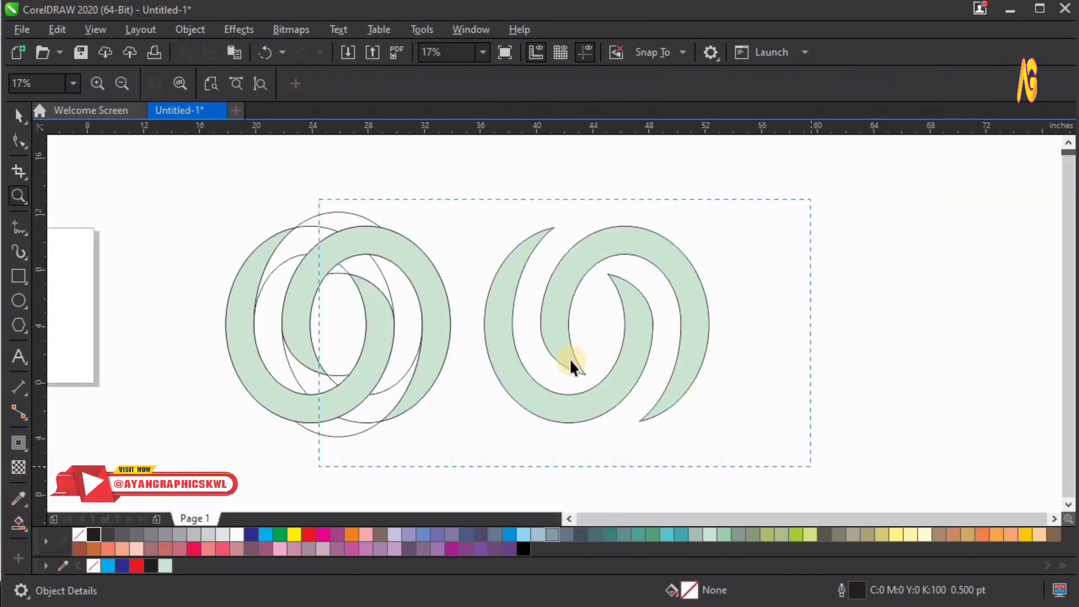
key(space)
click(18, 276)
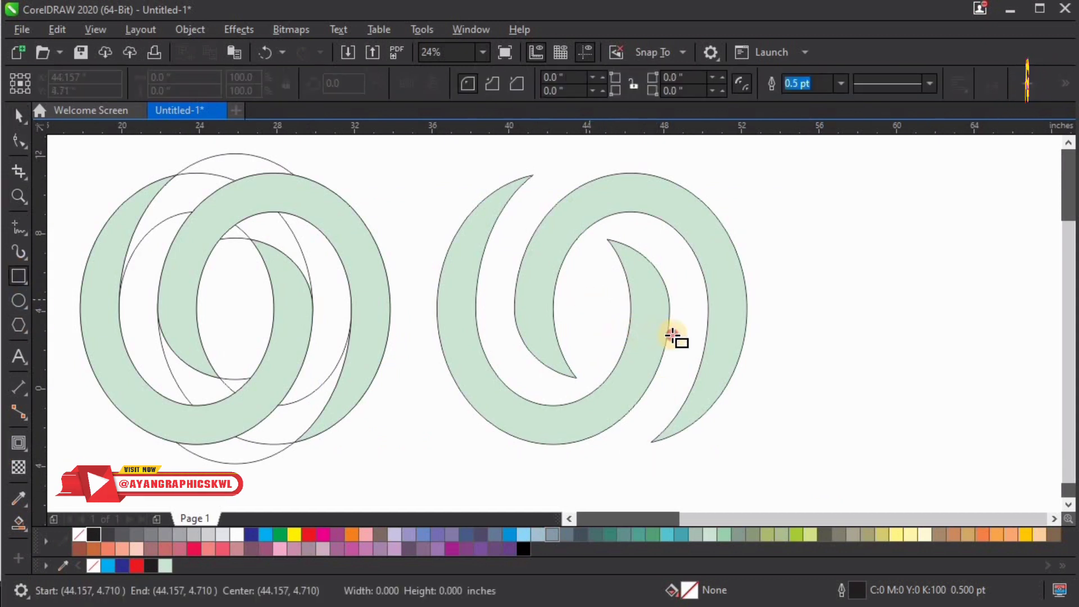
drag(590, 298, 732, 337)
- Extend the rectangle leftward to about 7.88 in wide and reduce its height to about 1.97 in
key(z)
drag(401, 399, 825, 244)
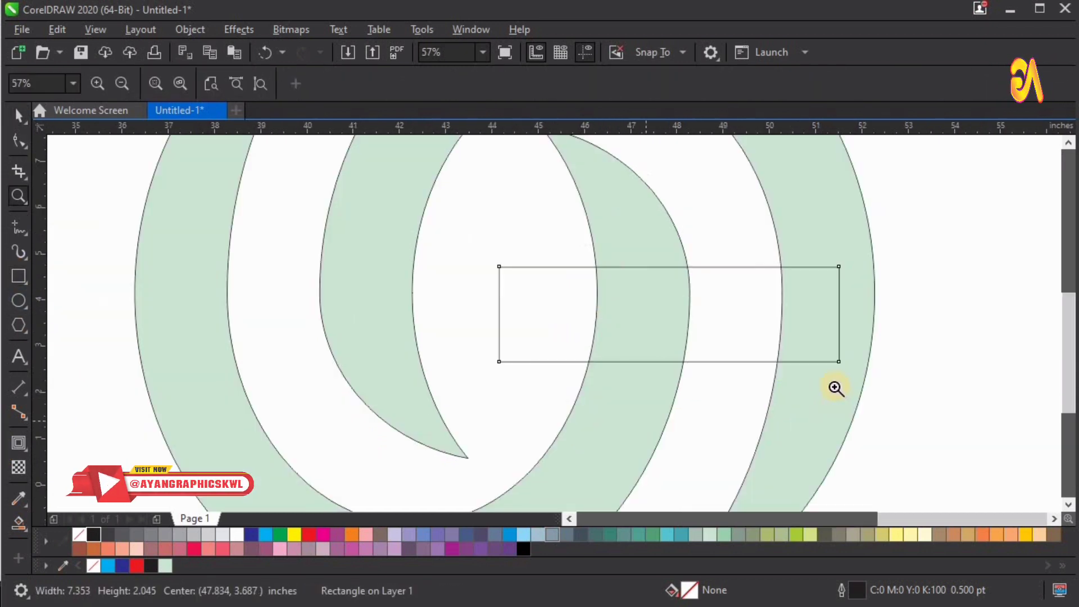
key(space)
drag(497, 313, 472, 313)
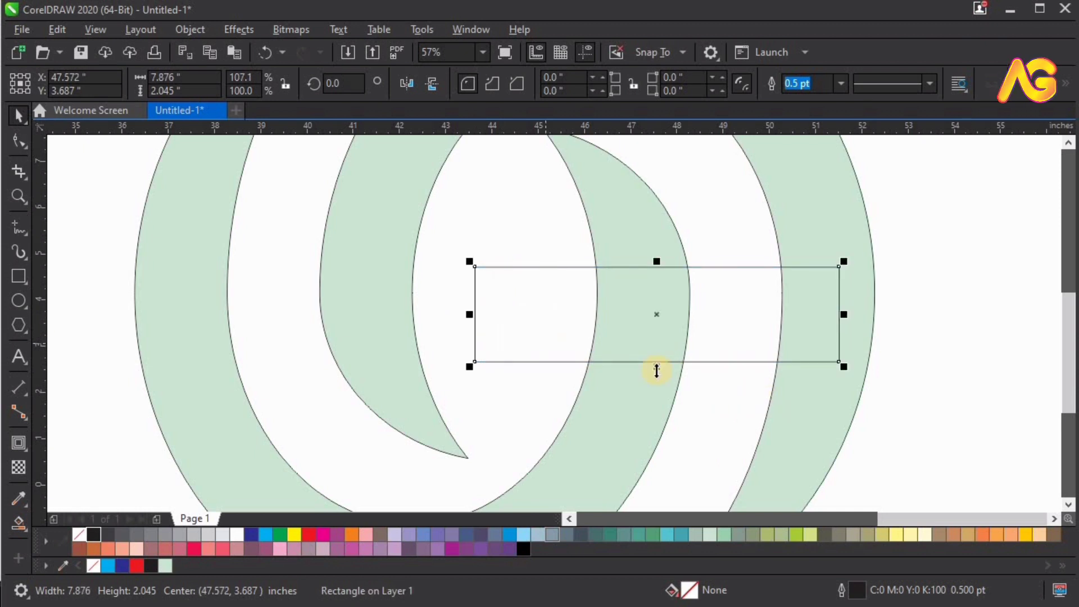
drag(656, 368, 652, 354)
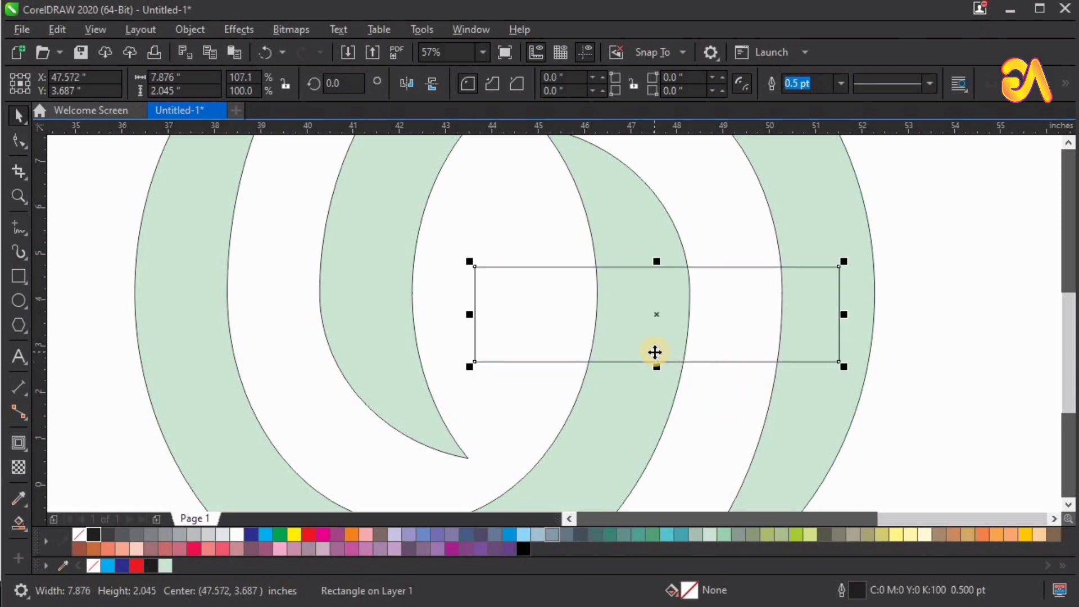
- Stack two copies of the rectangle directly beneath the original so their edges touch
scroll(838, 294, down, 1)
click(818, 289)
drag(768, 252, 790, 344)
right_click(790, 344)
key(ctrl+r)
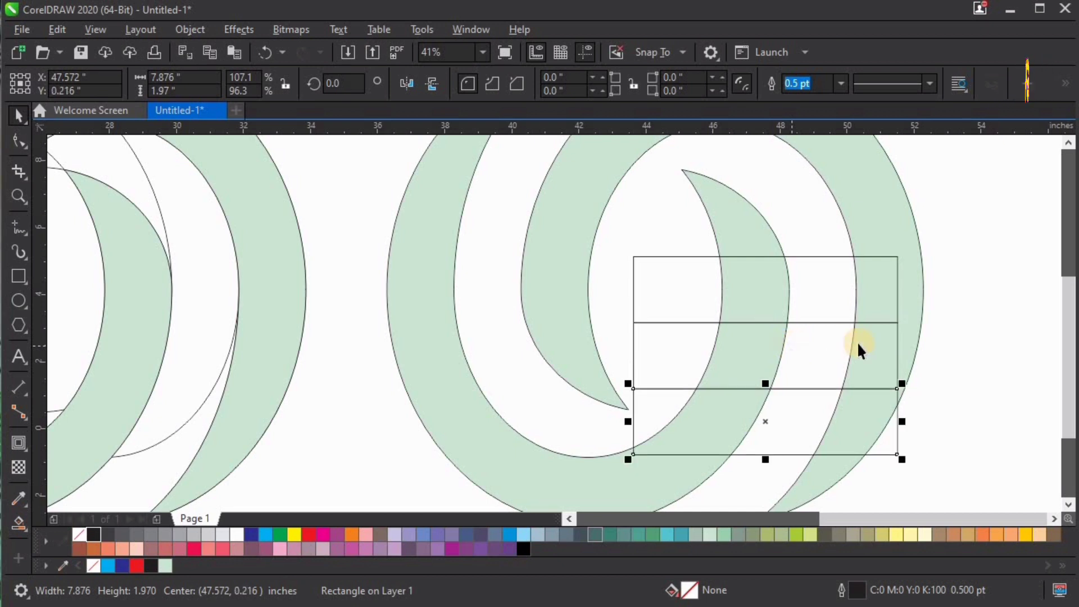
- Resize the stacked rectangles to about 1.68 in high, with widths of about 8.21, 10.42 and 6.11 in from top to bottom
key(F4)
key(z)
drag(647, 255, 903, 430)
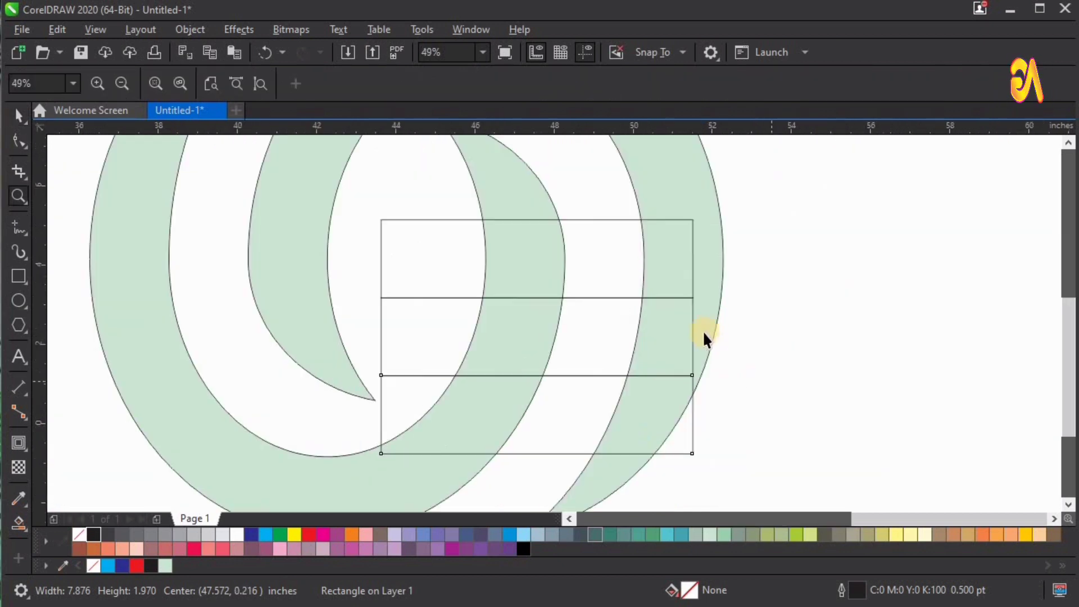
key(space)
drag(792, 339, 794, 337)
click(695, 417)
drag(659, 415, 655, 414)
drag(411, 415, 406, 415)
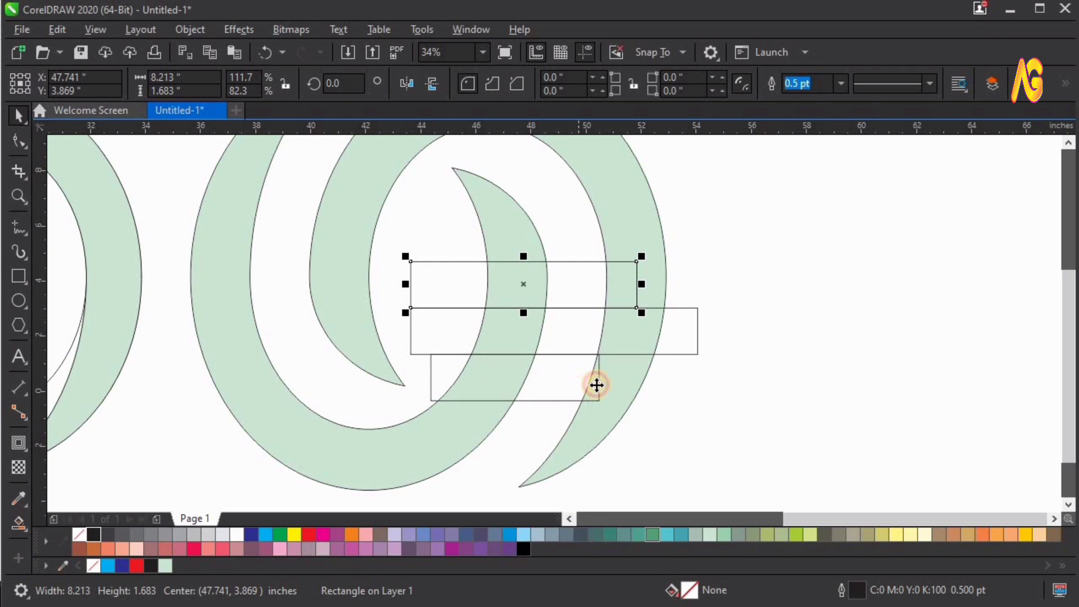
- Shift the lowest rectangle slightly right and narrow it to about 4.84 in so both ends sit inside the green bands
click(599, 377)
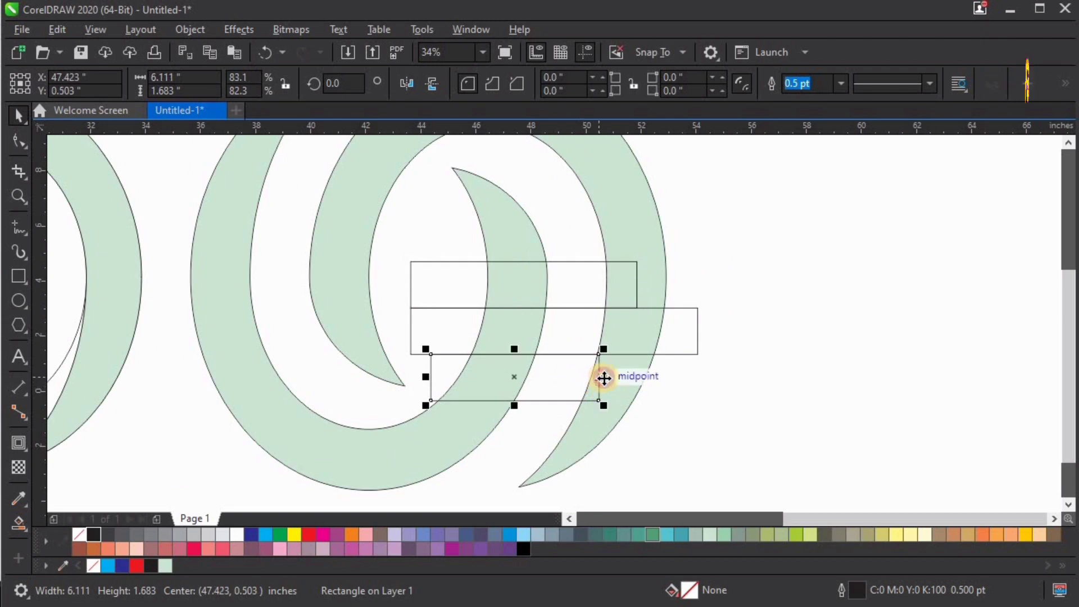
drag(599, 378, 616, 379)
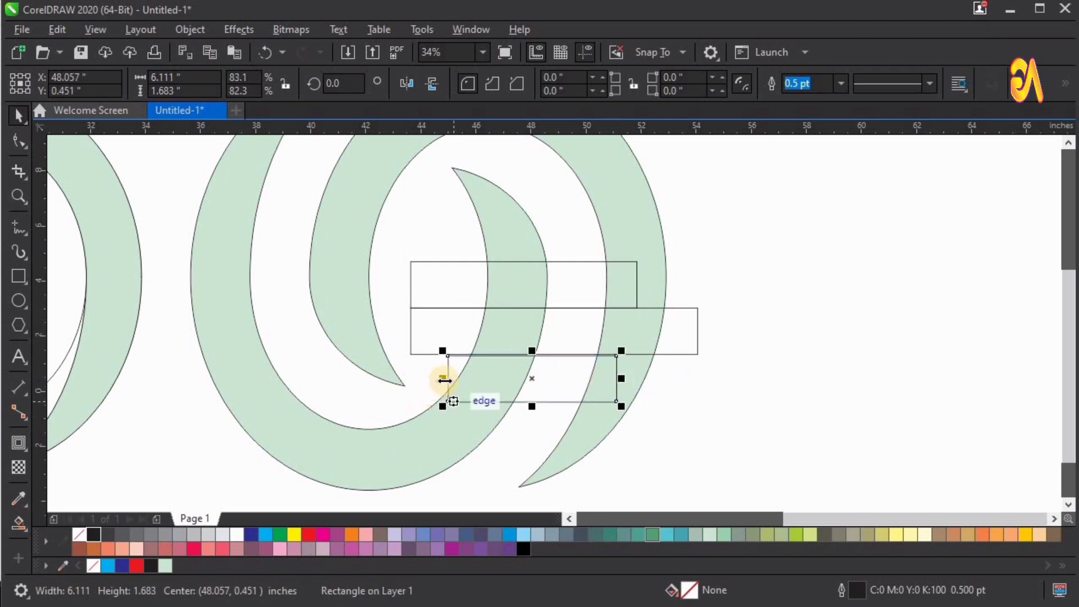
drag(466, 381, 480, 384)
drag(545, 348, 545, 348)
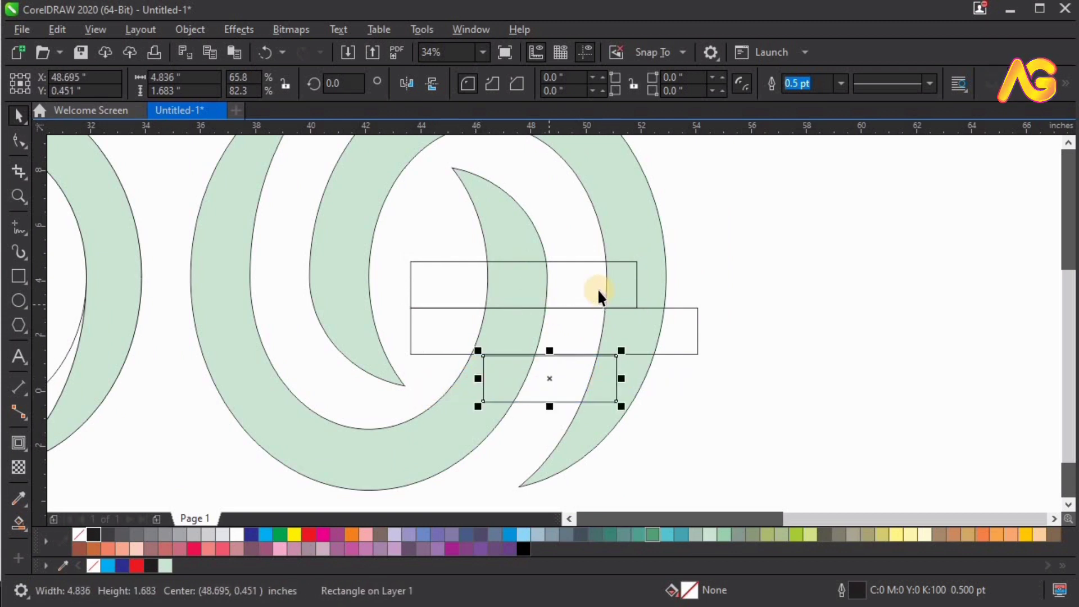
- Weld the top and bottom rectangles to the green crescent shapes, leaving out the middle rectangle
click(453, 327)
click(624, 274)
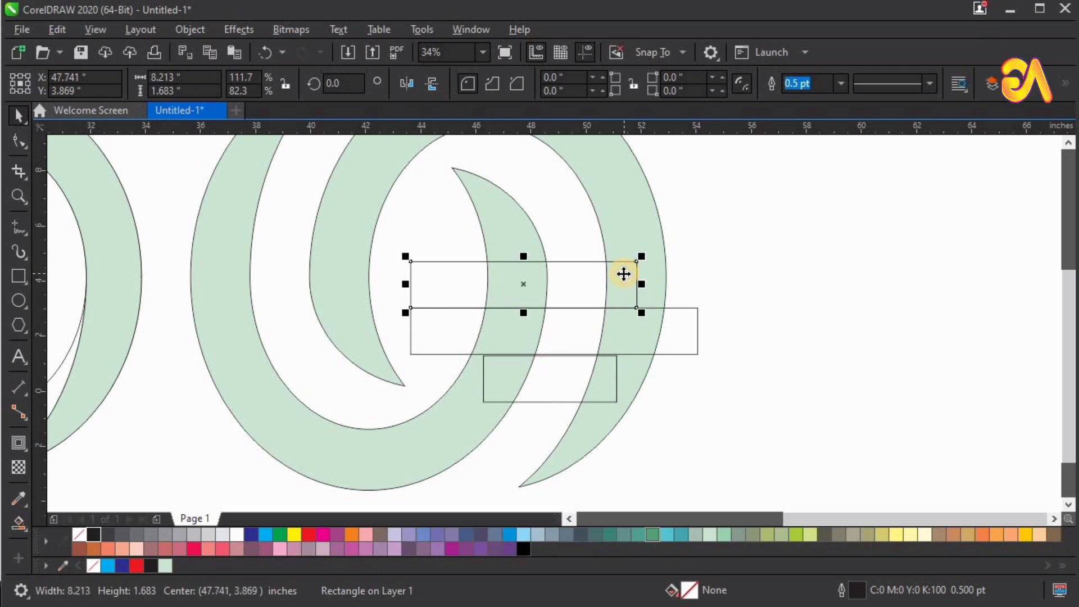
click(607, 389)
shift+click(637, 284)
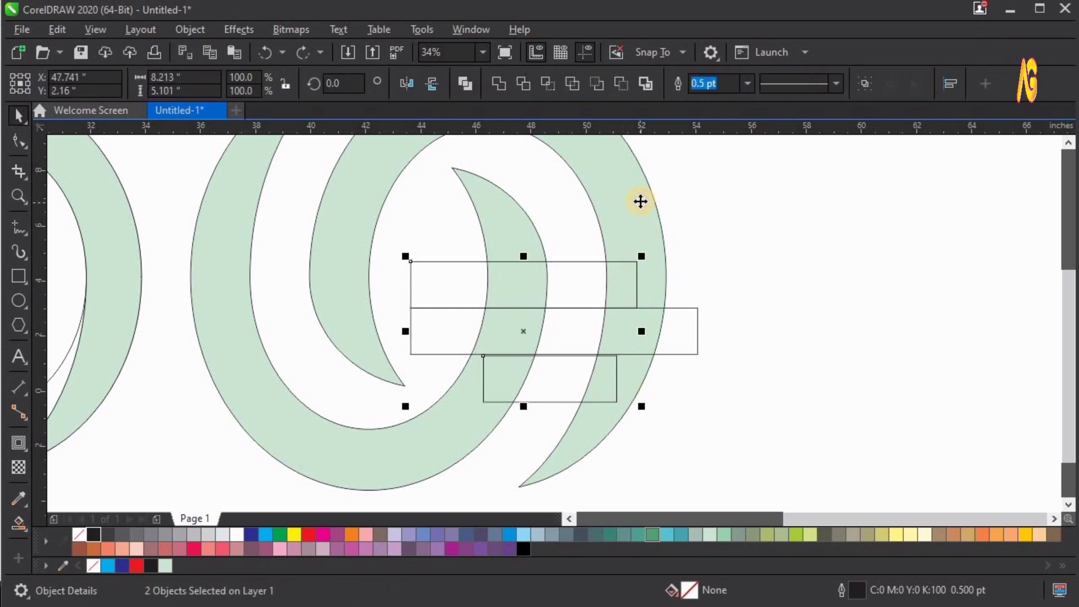
shift+click(641, 200)
click(498, 83)
- Cut the middle rectangle out of the welded green shape with Back Minus Front
click(676, 344)
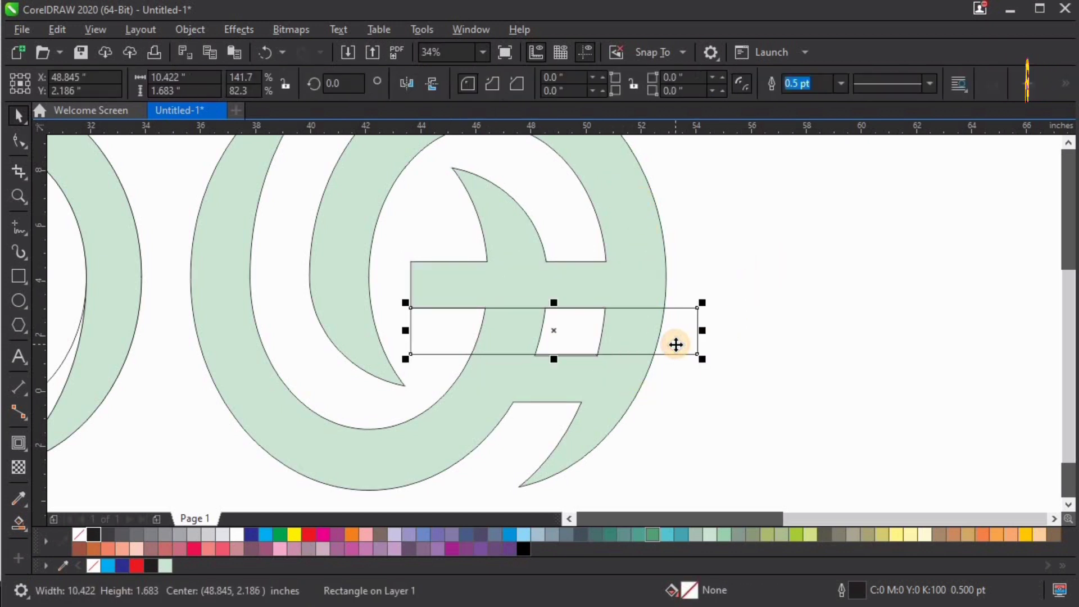
shift+click(652, 239)
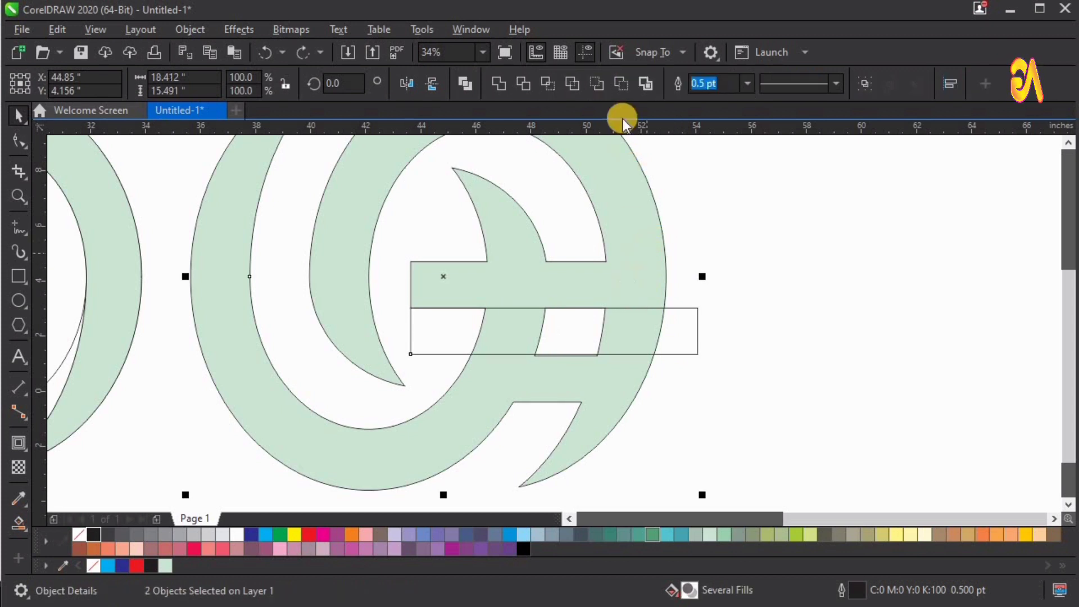
click(620, 87)
click(749, 309)
- Delete the original ellipse construction beside the logo shape
scroll(750, 309, down, 2)
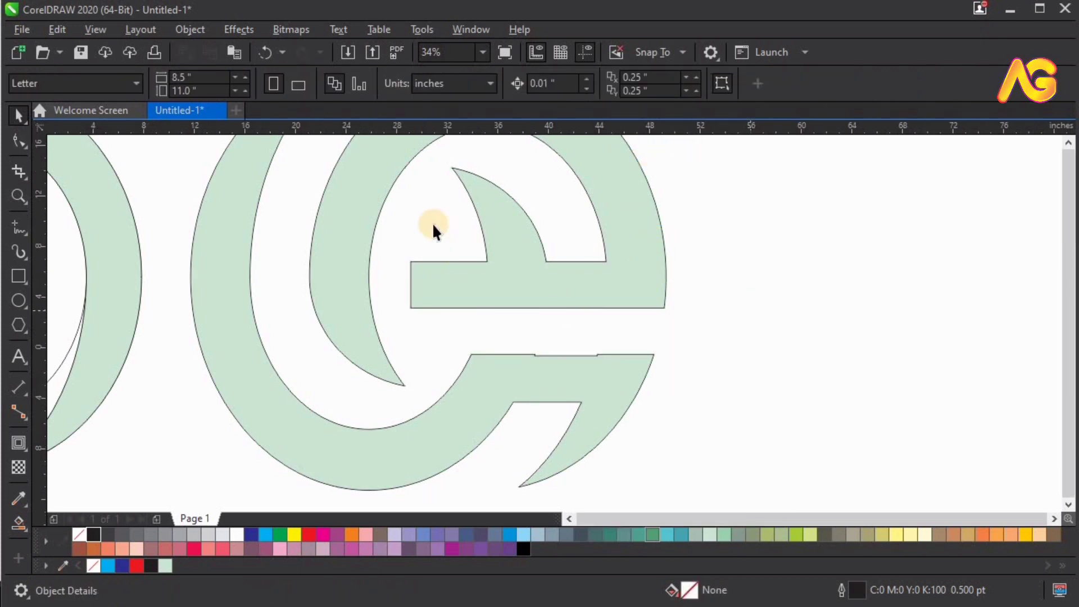
drag(168, 453, 169, 452)
key(Delete)
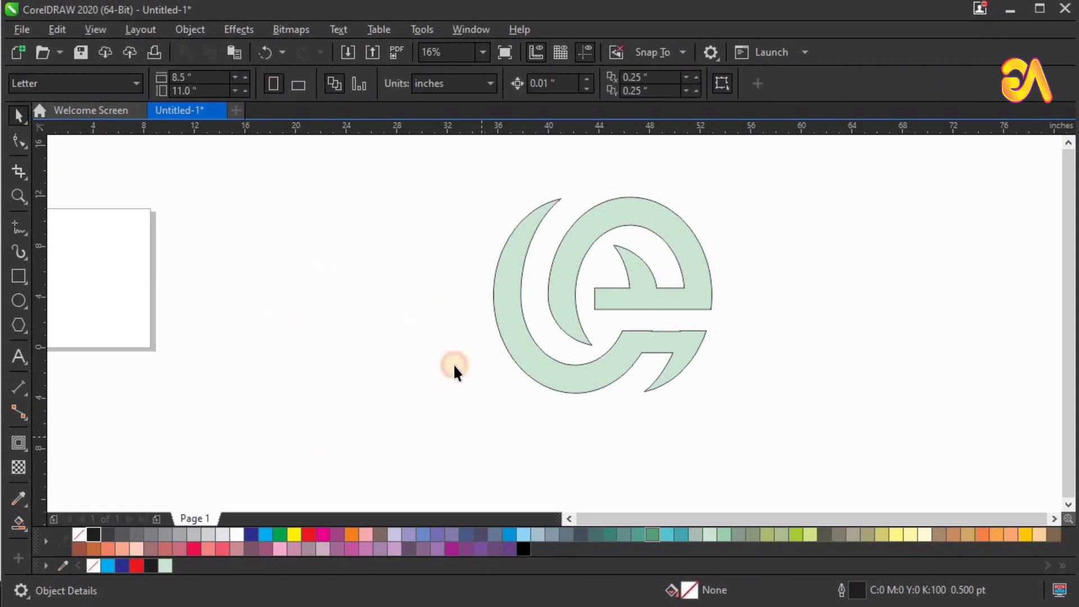
- Straighten the upper edge of the logo's lower bar by removing its small notch
key(F4)
click(628, 322)
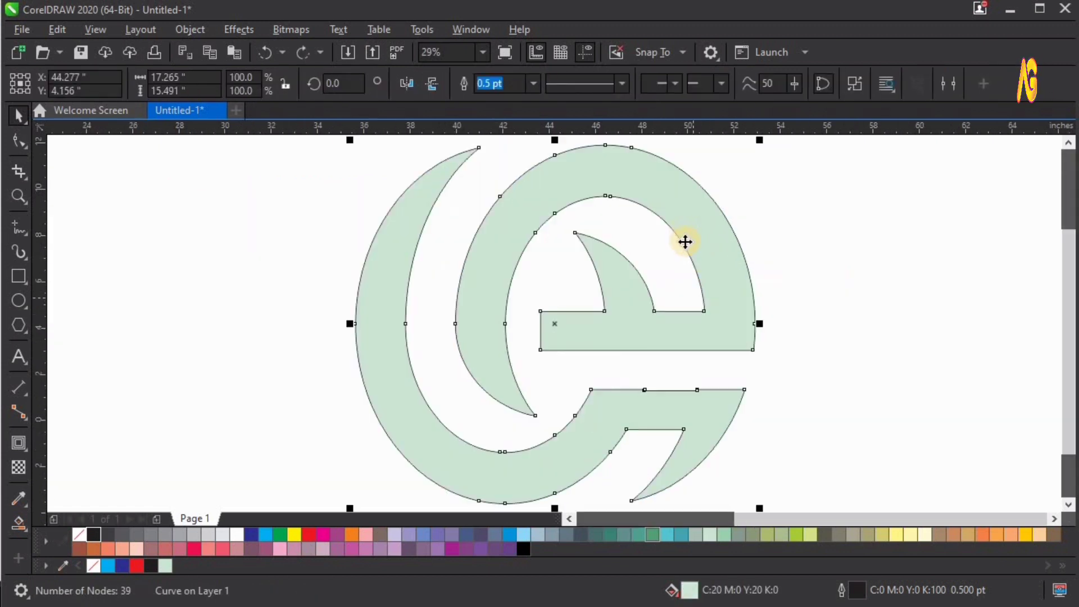
click(852, 293)
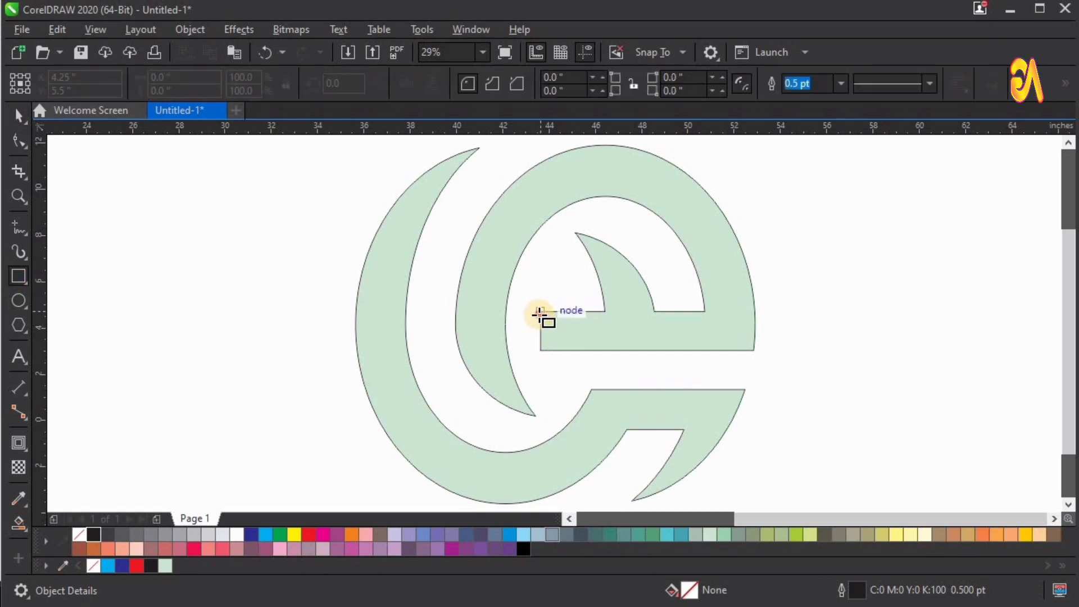
- Draw a rectangle over the crossbar's left end, matching the bar's height, and widen it to about 1.59 in
drag(540, 312, 570, 336)
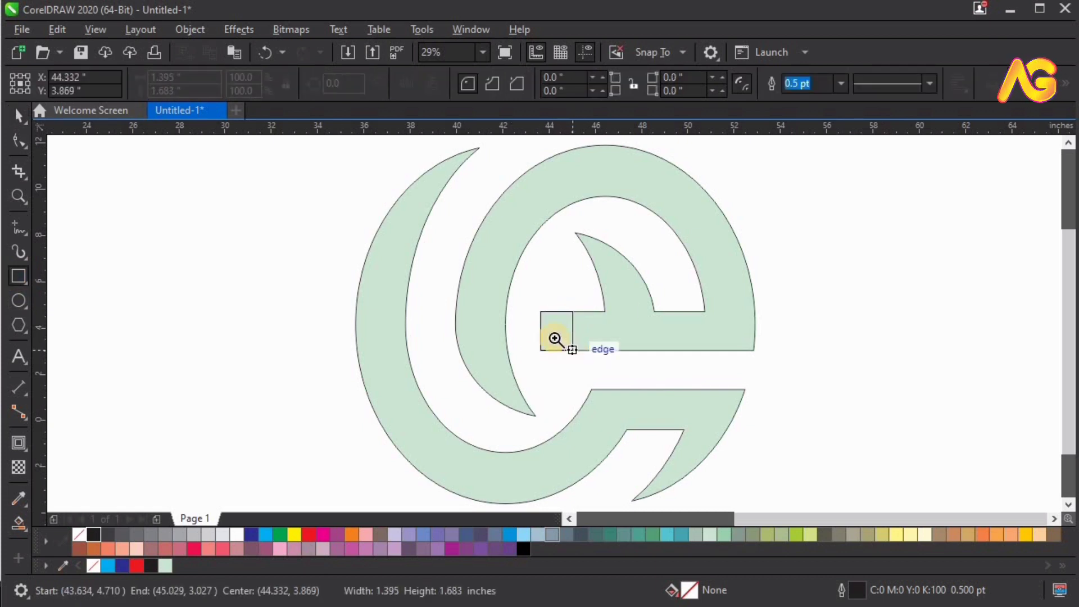
key(z)
scroll(607, 368, up, 3)
click(19, 115)
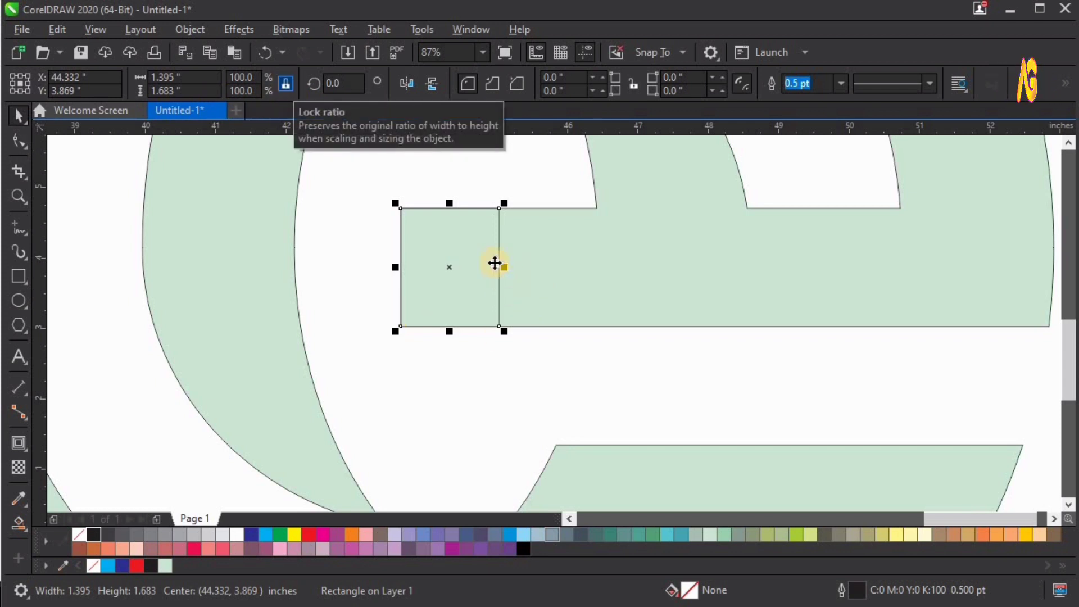
drag(504, 267, 513, 266)
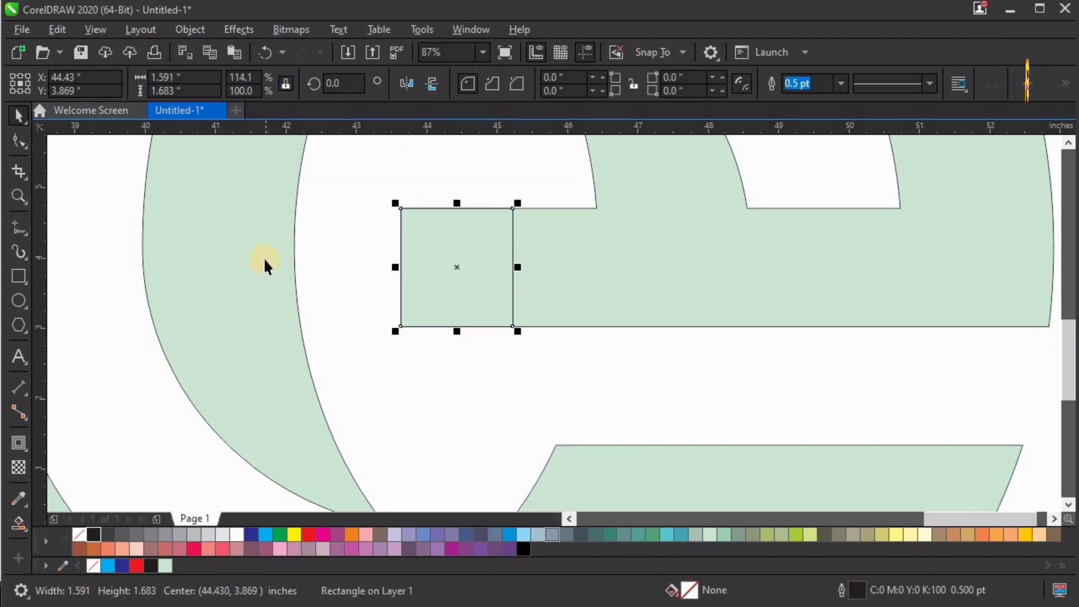
- Convert the small rectangle to curves and delete its lower-right node to form a triangle
key(F10)
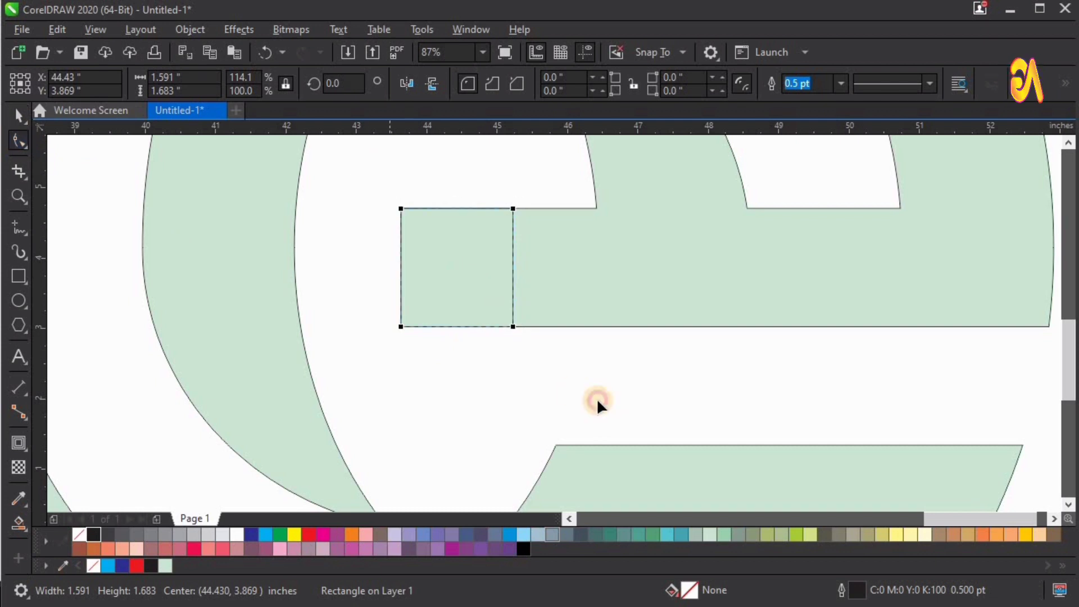
right_click(461, 224)
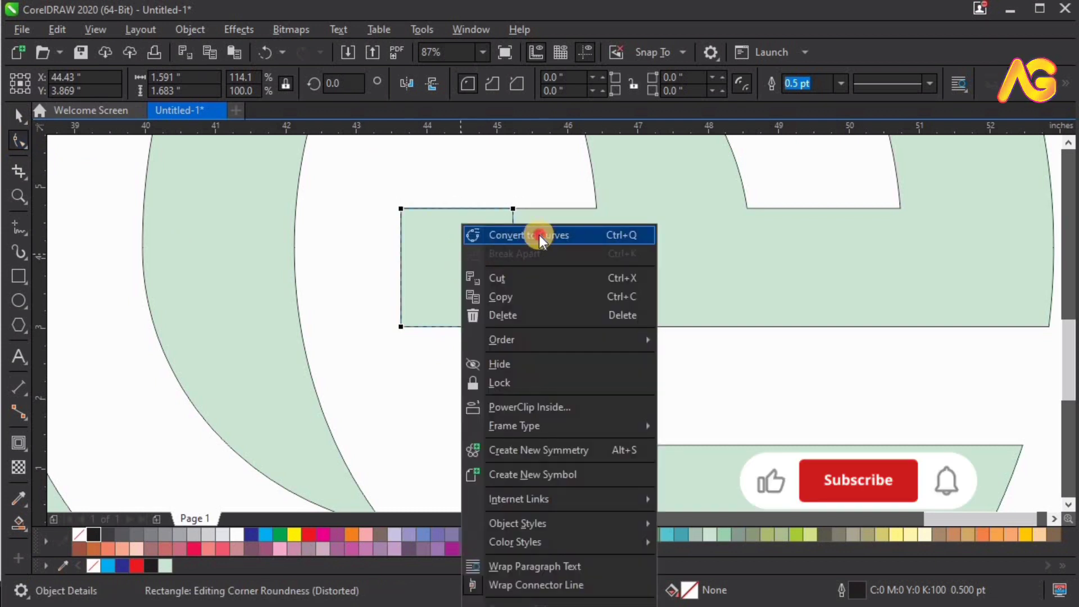
click(539, 235)
drag(444, 402, 522, 329)
right_click(514, 324)
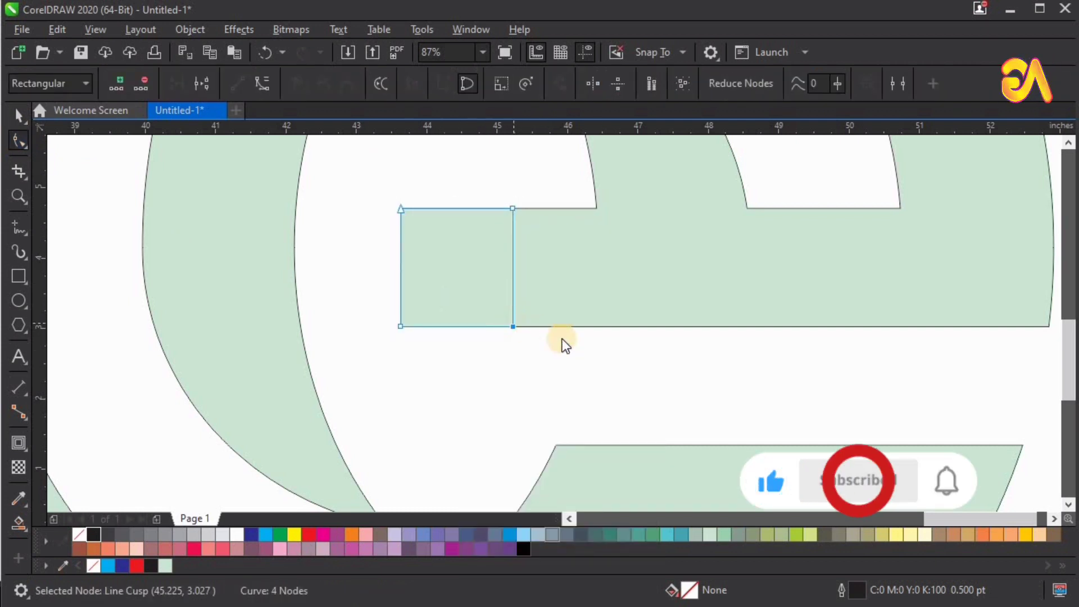
click(571, 353)
key(space)
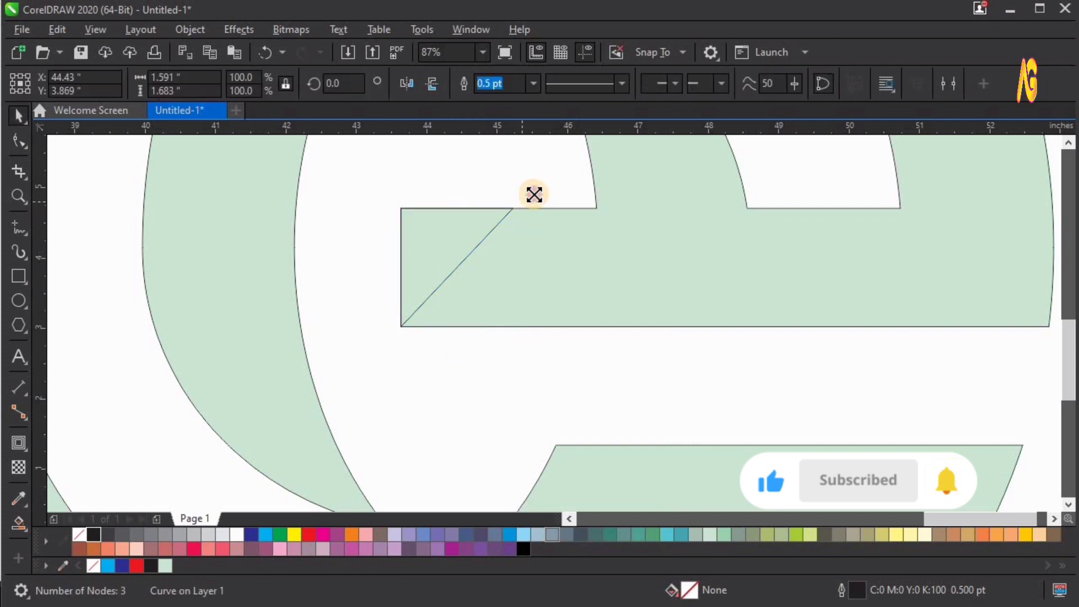
- Enlarge the triangle to about 1.88 by 1.99 in and subtract it from the logo to bevel the crossbar's left end
drag(534, 194, 544, 184)
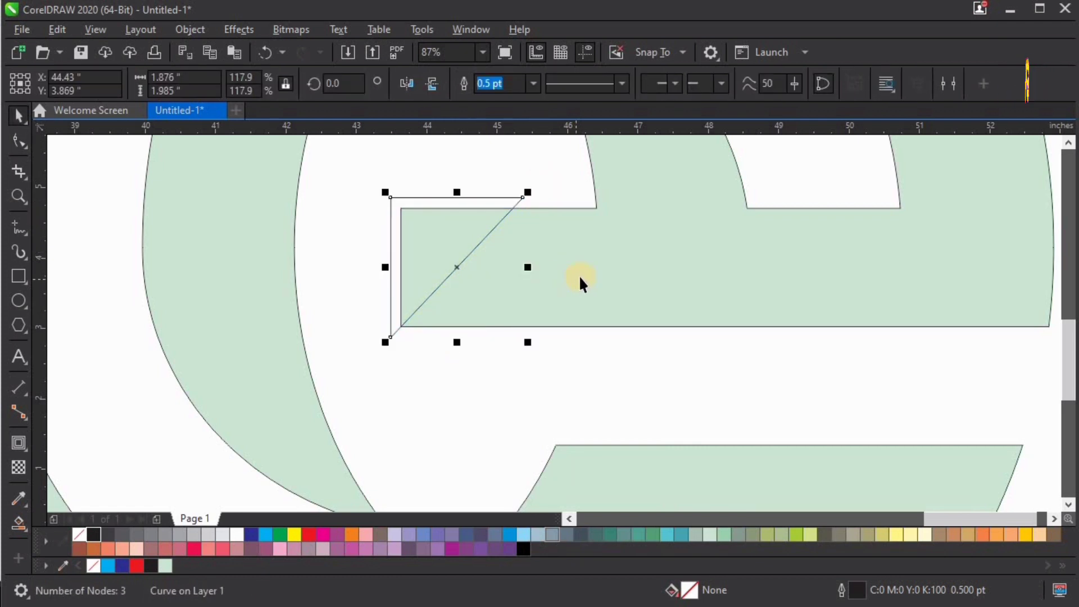
shift+click(591, 202)
click(627, 84)
click(430, 194)
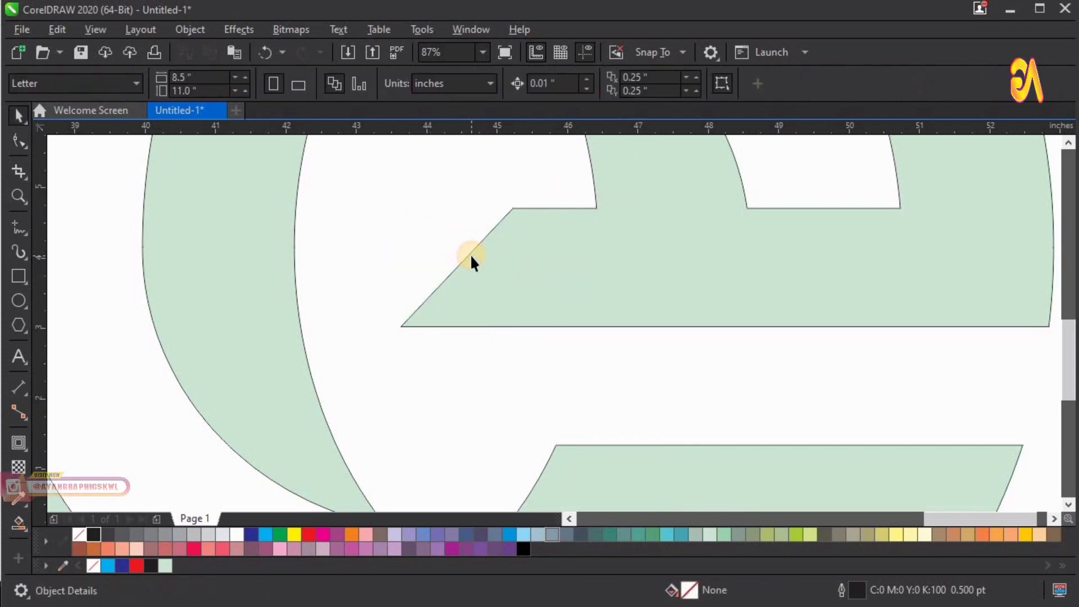
- Break the combined logo curve apart into separate pieces
key(F4)
click(651, 301)
right_click(652, 301)
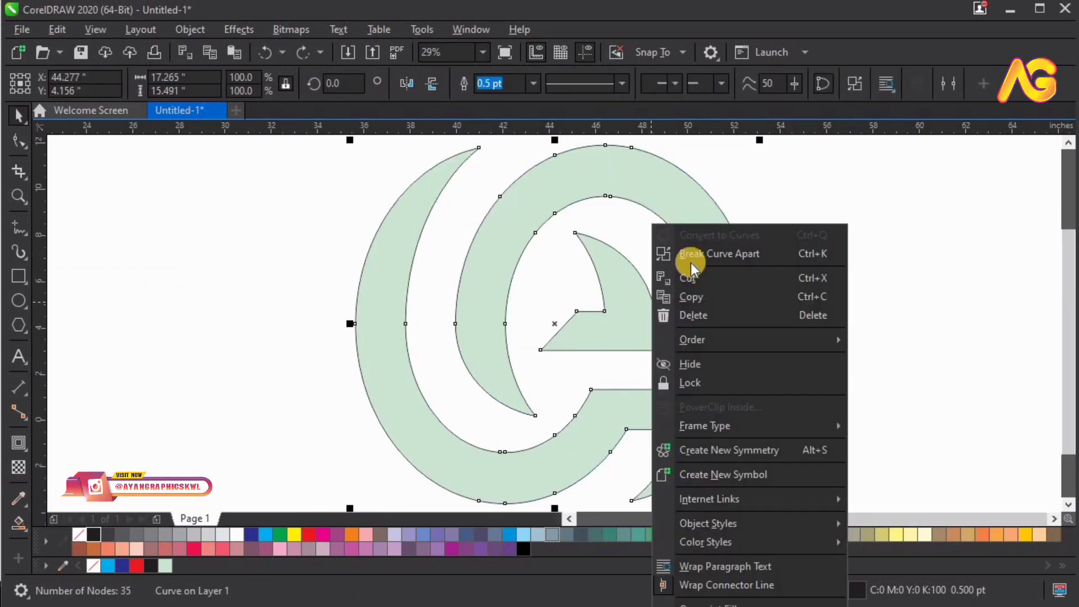
click(692, 256)
click(806, 267)
drag(723, 261, 812, 206)
key(ctrl+z)
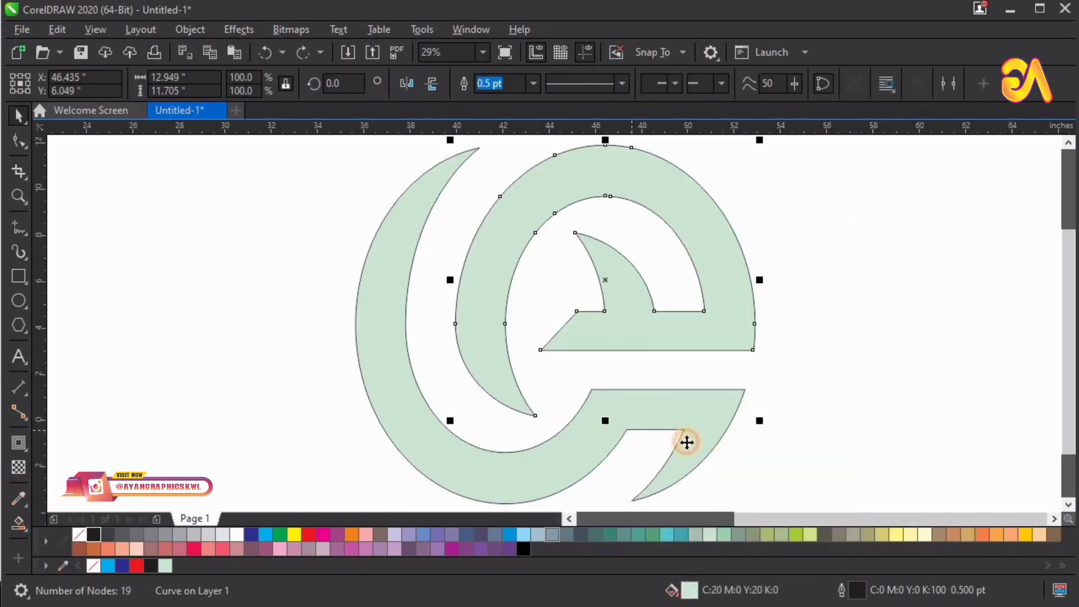
click(894, 319)
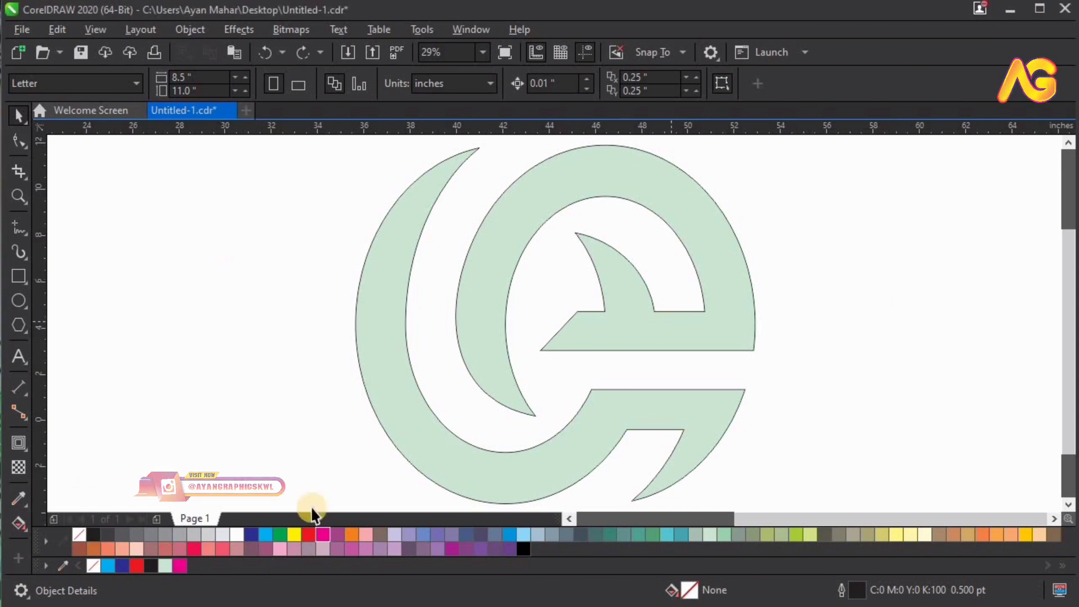
- Fill both logo pieces with Blue
click(582, 357)
shift+click(565, 450)
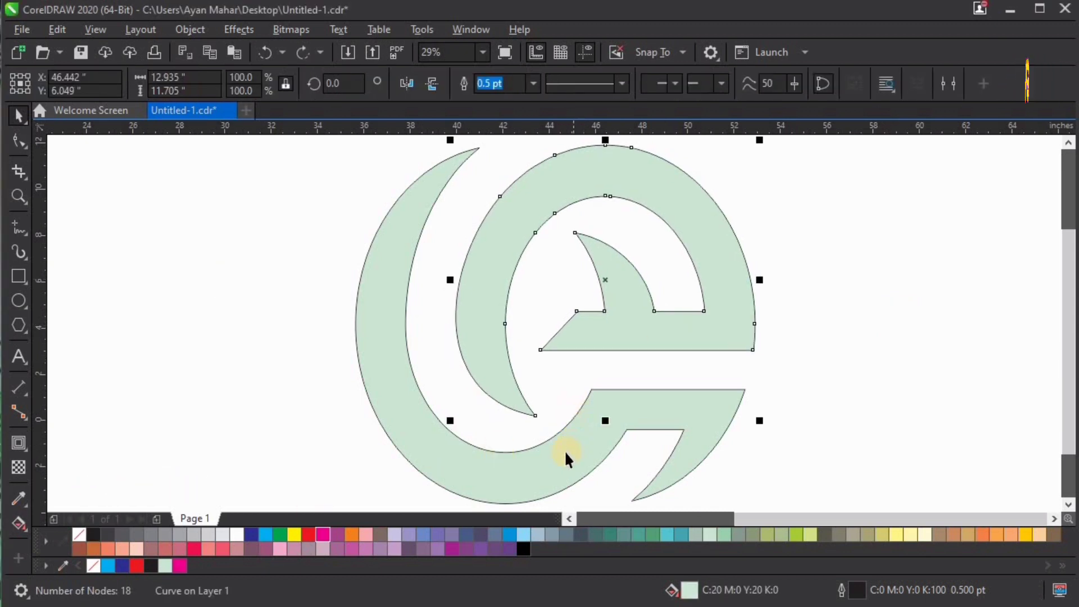
click(122, 566)
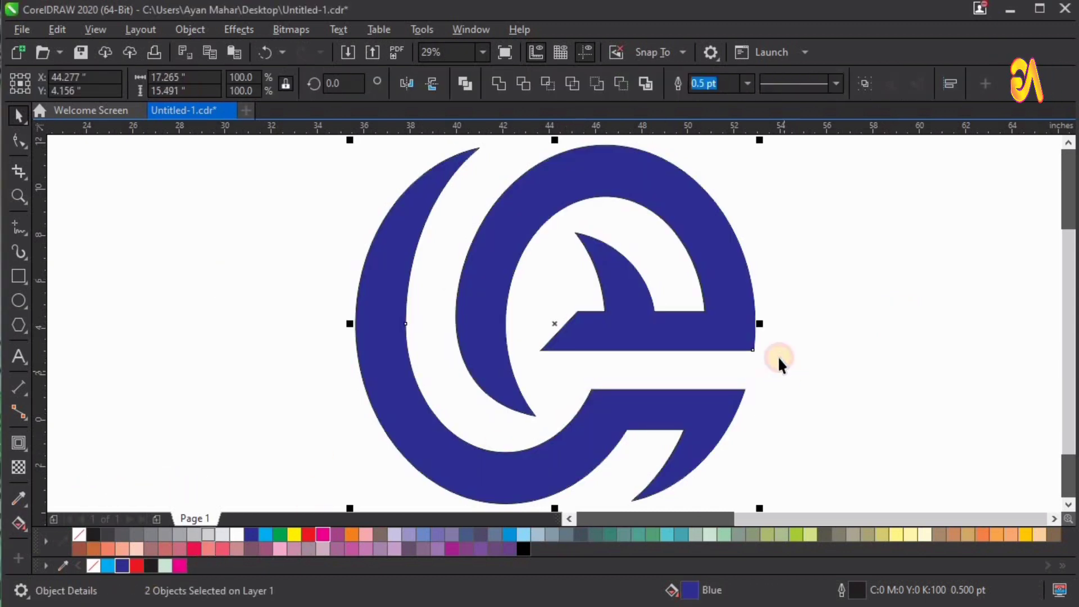
click(778, 356)
- Apply a blue-to-white linear fountain fill to the e-shaped piece, running from its lower-left tip to its upper-right edge
click(730, 318)
click(23, 516)
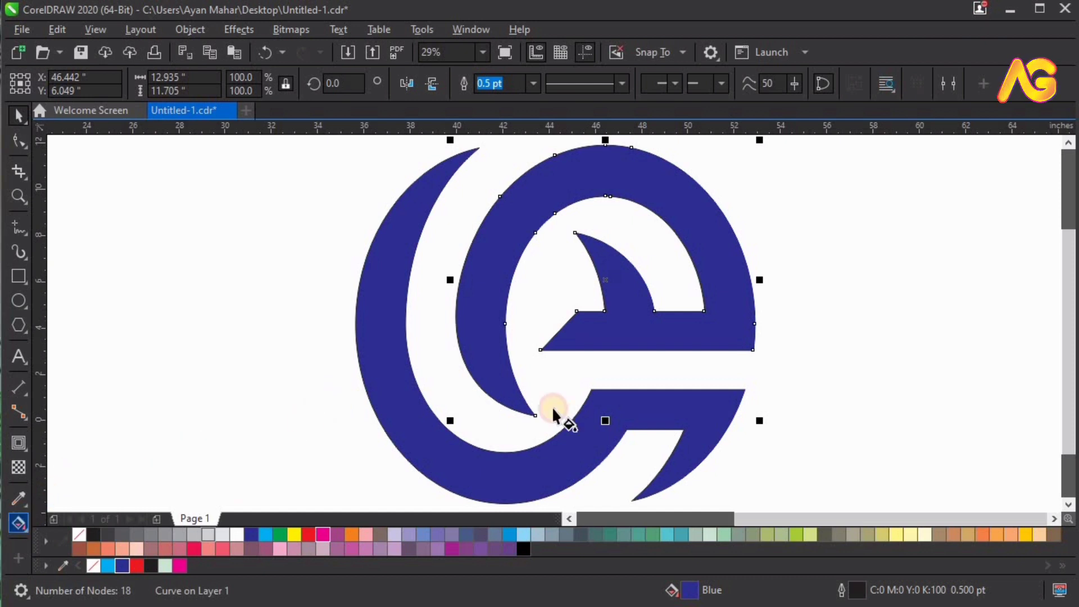
drag(508, 392, 672, 188)
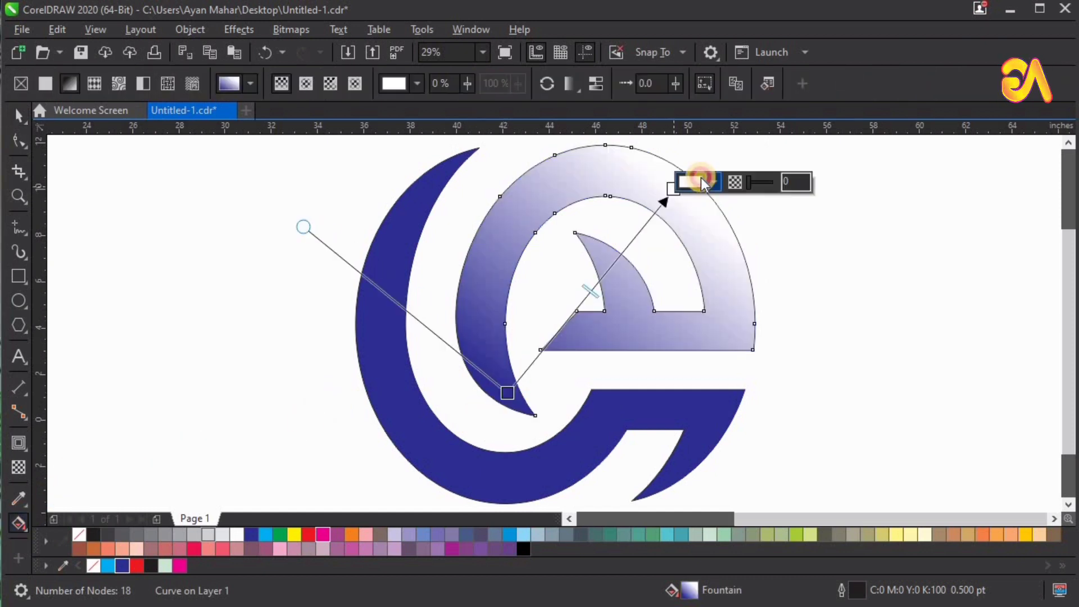
- Change the white end colour of the e-shaped piece's gradient to magenta
click(694, 181)
click(326, 532)
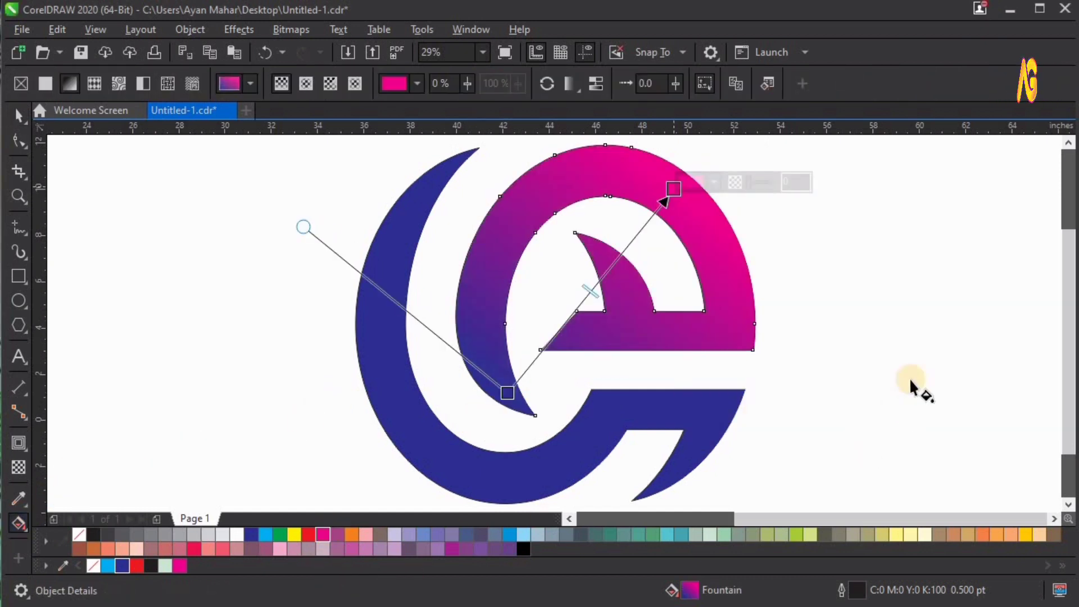
- Apply a blue-to-magenta linear fountain fill to the outer crescent piece, running from its lower-right tail to its upper-left edge
click(542, 465)
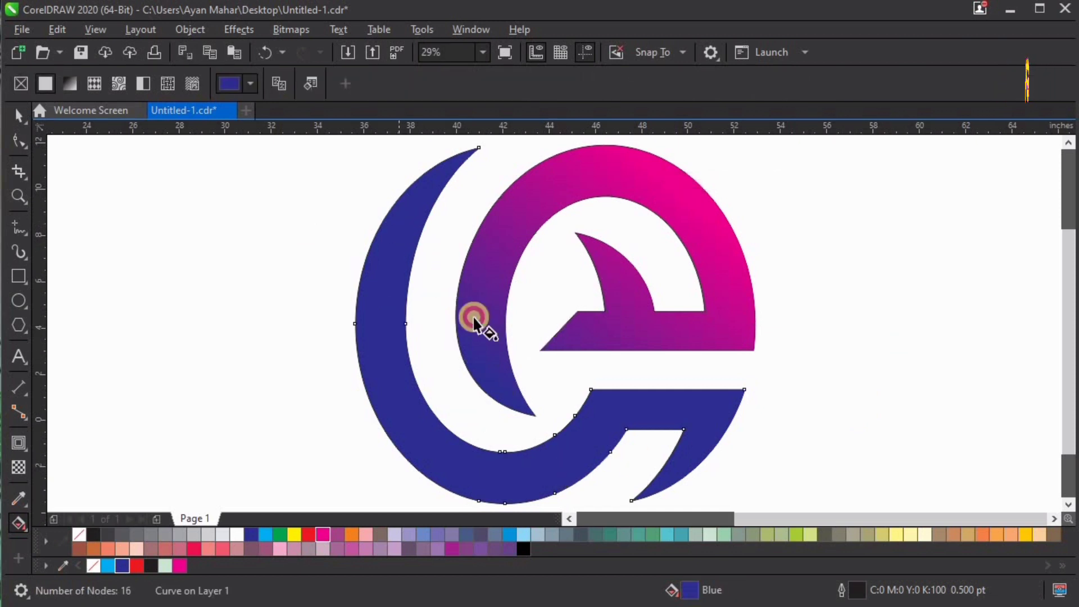
drag(397, 219, 711, 436)
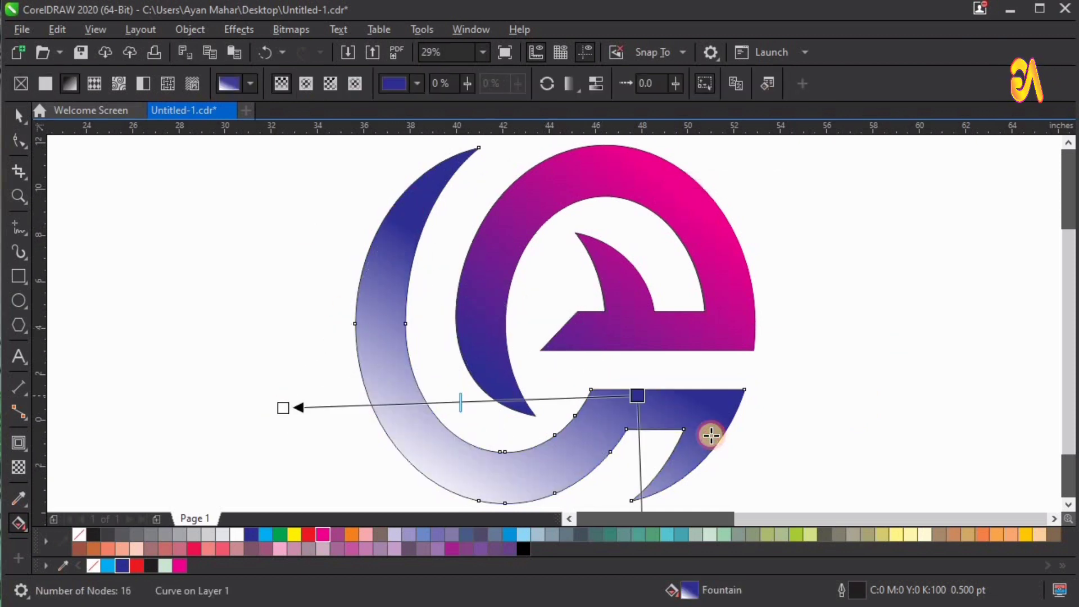
mouse_move(360, 242)
mouse_down()
mouse_move(372, 266)
mouse_move(374, 245)
mouse_up()
click(325, 534)
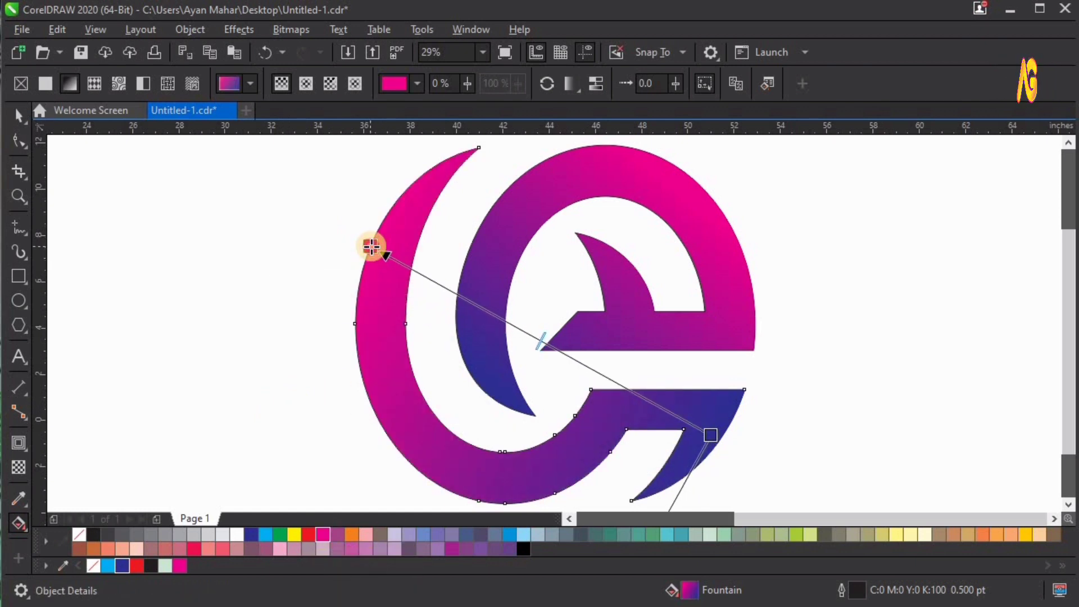
click(713, 434)
- Draw a horizontal line about 2.93 in long from the lower bar's inner corner across the top of the curved tail
key(z)
drag(350, 311, 942, 537)
key(F2)
drag(473, 253, 839, 408)
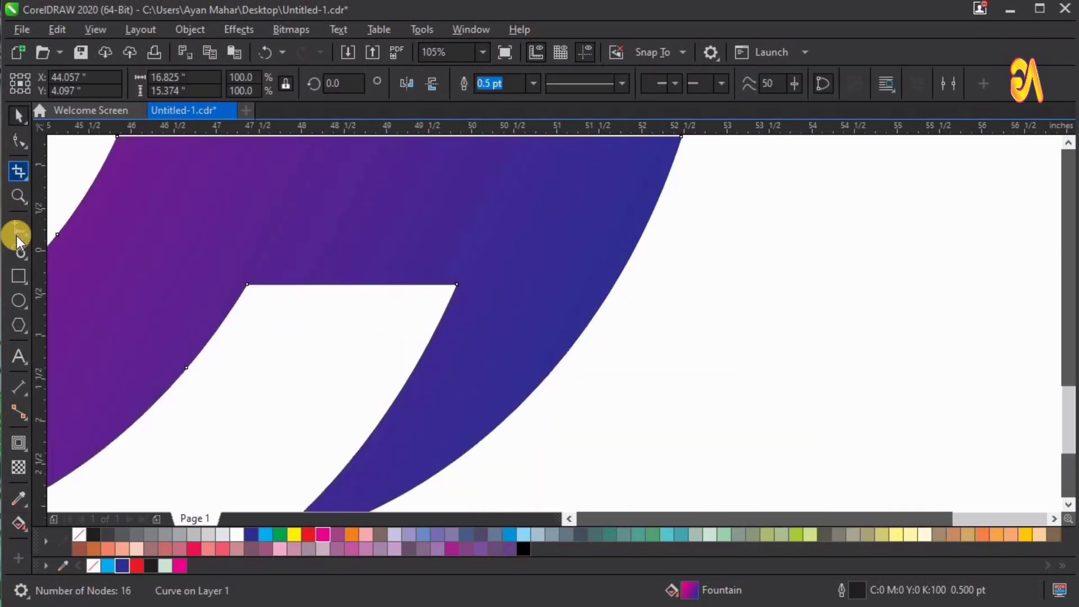
click(27, 235)
click(82, 245)
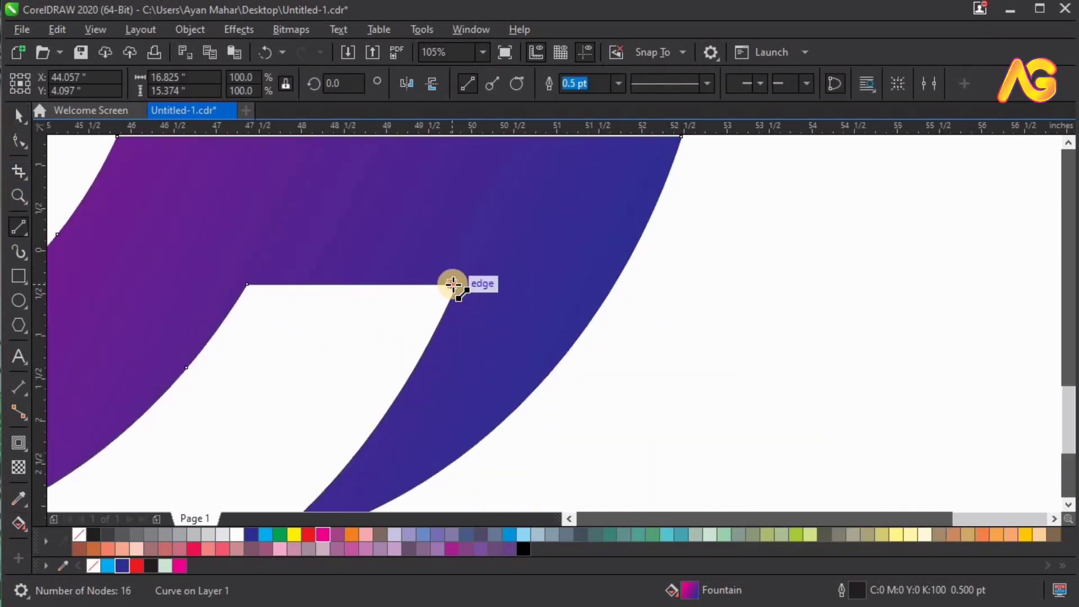
mouse_move(453, 284)
mouse_down()
mouse_move(684, 294)
mouse_move(709, 284)
mouse_up()
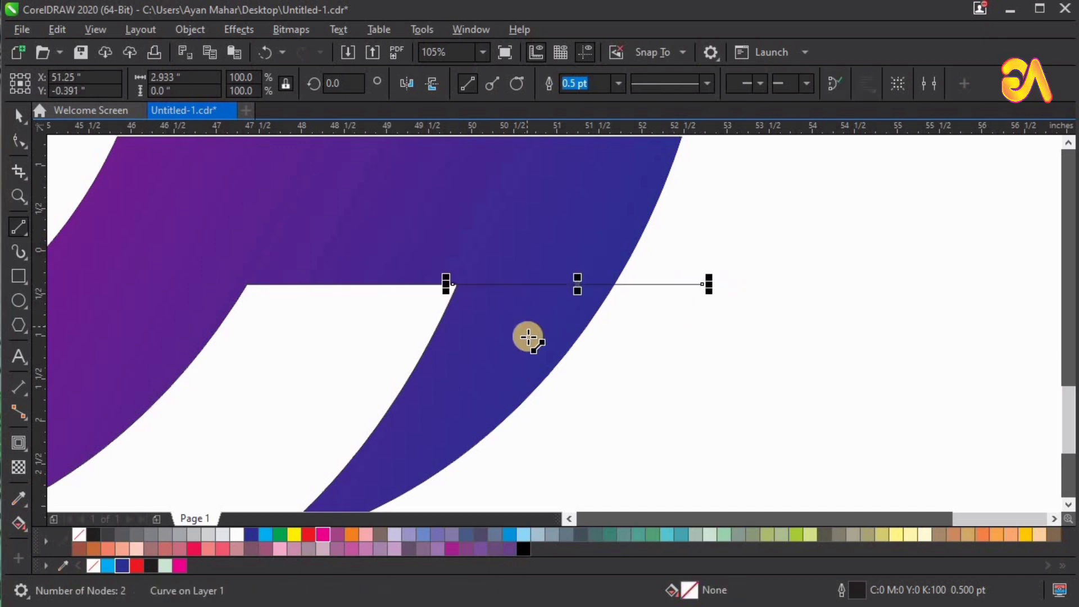
- Create a separate tail shape below the line with Smart Fill and delete the dividing line
scroll(528, 337, down, 3)
click(25, 532)
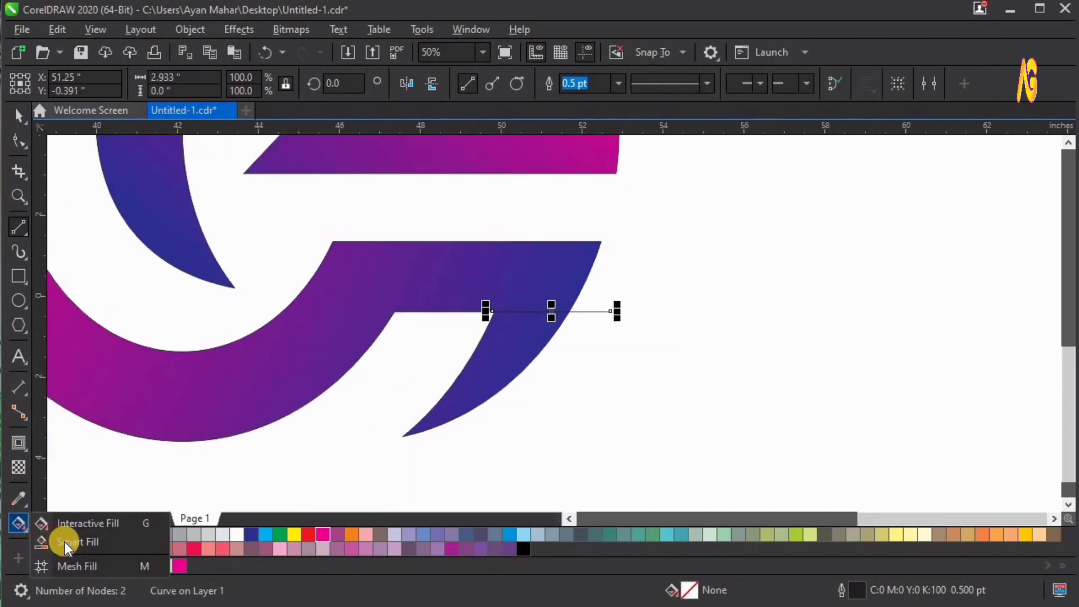
click(65, 542)
click(516, 344)
key(space)
click(610, 311)
click(610, 312)
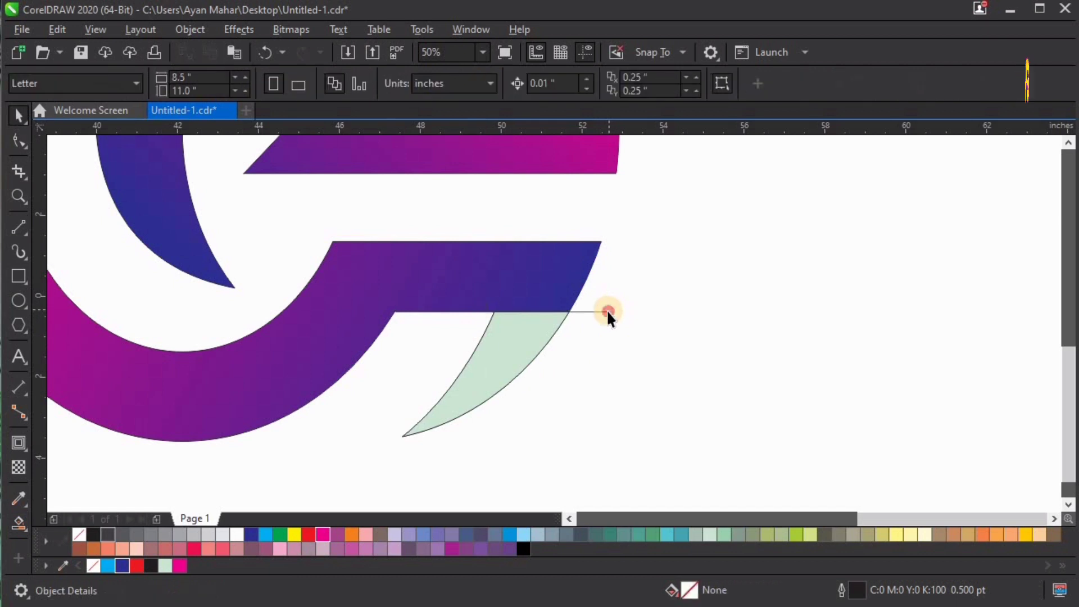
key(Delete)
- Draw a horizontal line about 2.49 in long across the base of the fin inside the e-shaped piece
key(F4)
key(z)
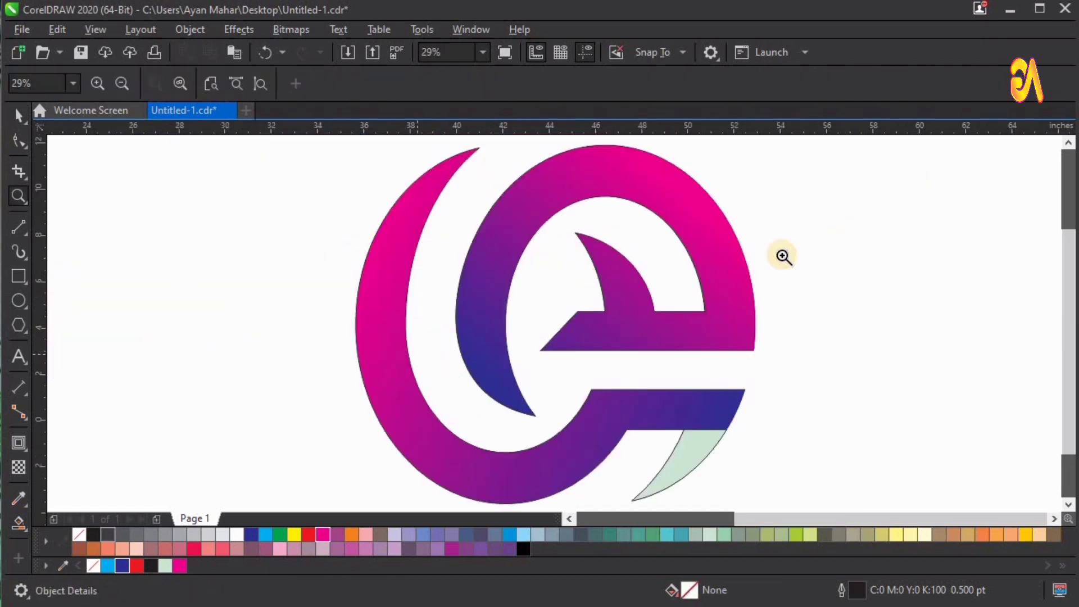
click(669, 271)
key(space)
click(467, 362)
click(25, 236)
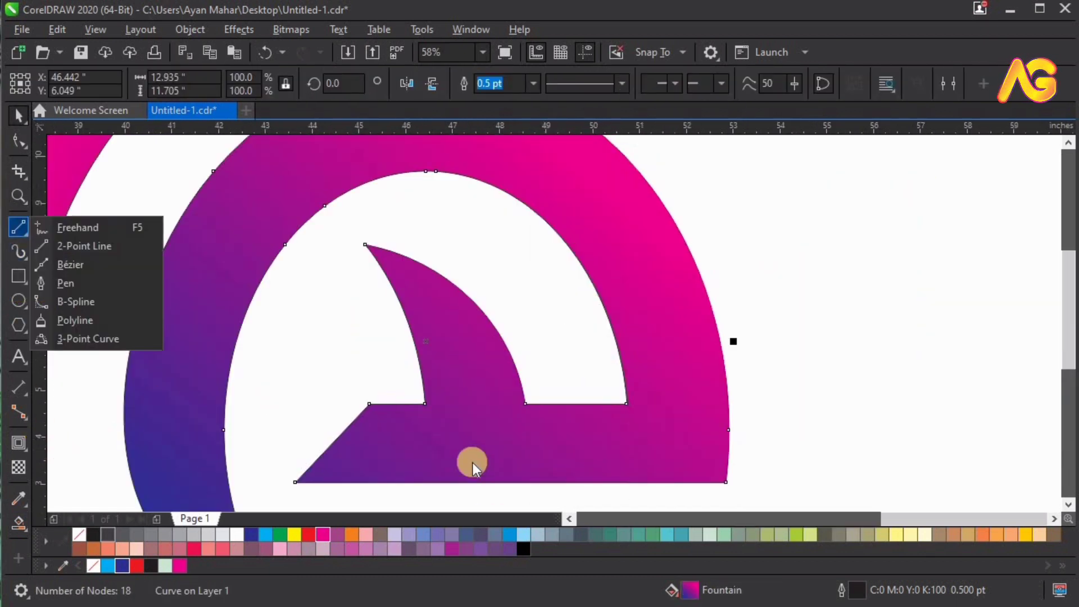
click(85, 265)
click(425, 408)
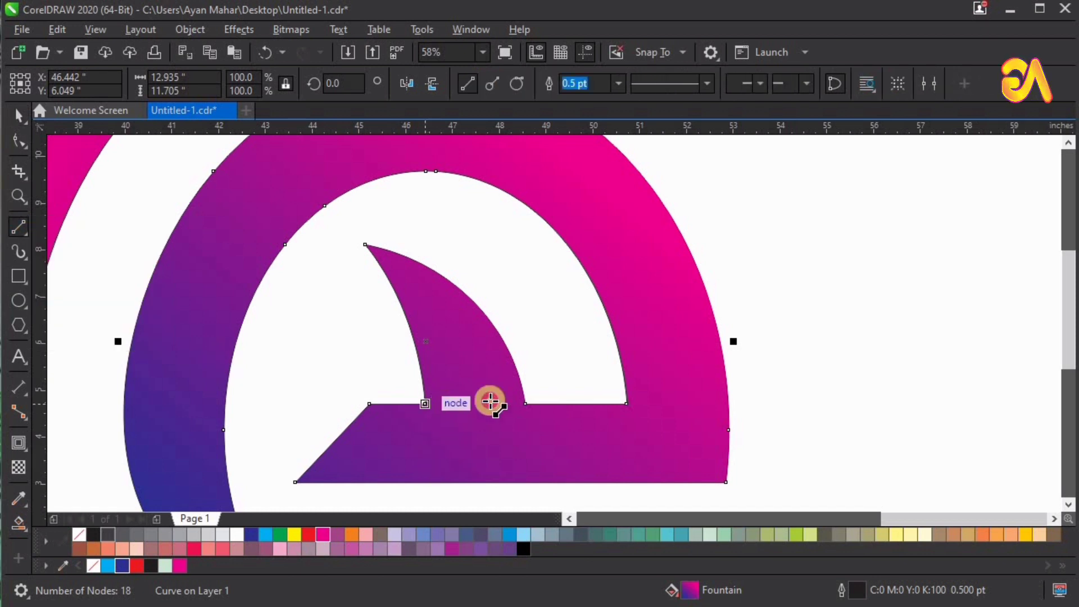
- Create a separate fin shape above the crossbar with Smart Fill and delete the dividing line
click(465, 365)
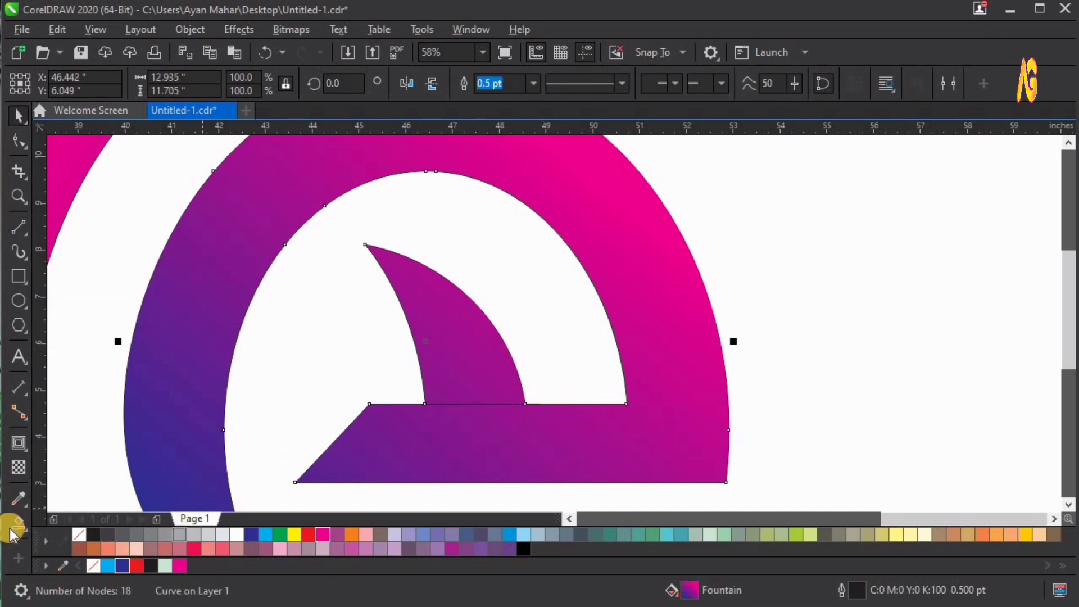
click(471, 370)
key(space)
drag(346, 385, 581, 472)
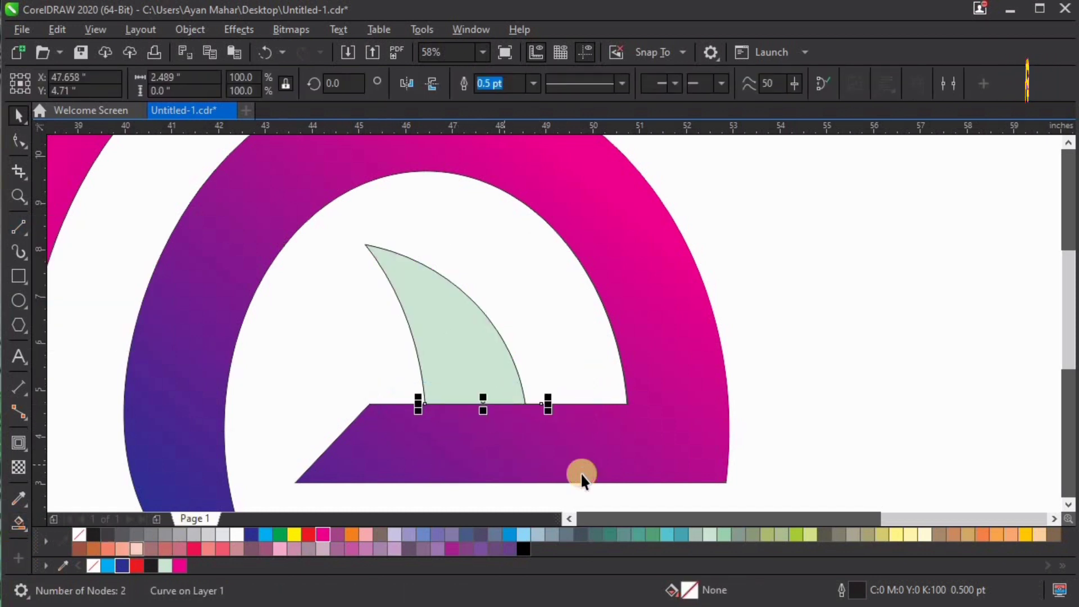
key(Delete)
- Fill the separate tail shape under the lower bar with magenta (C:0 M:100 Y:0 K:0)
key(F3)
key(F2)
drag(431, 193, 887, 501)
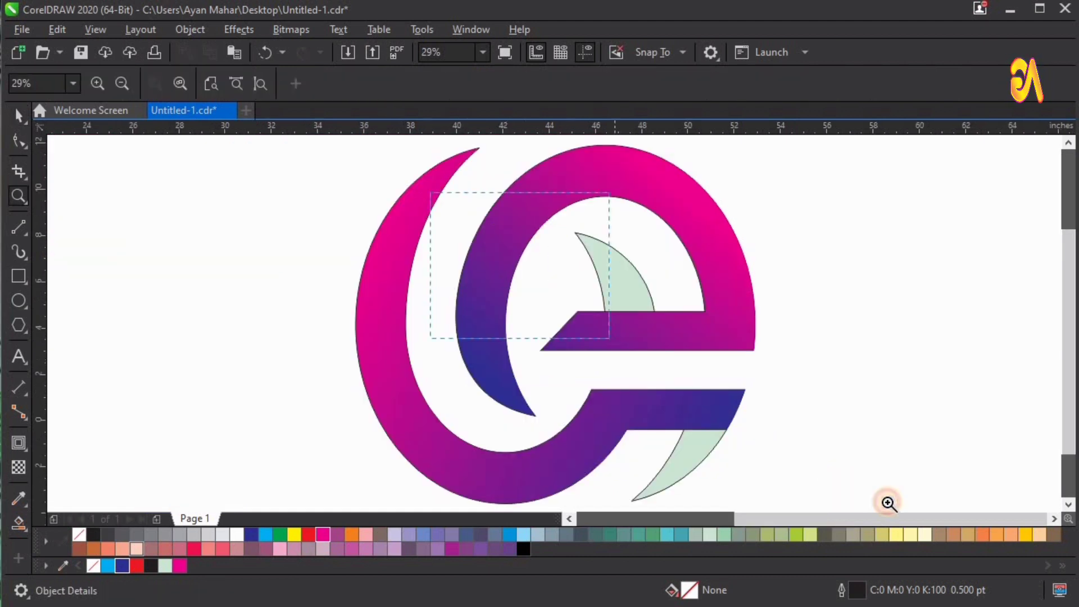
key(F3)
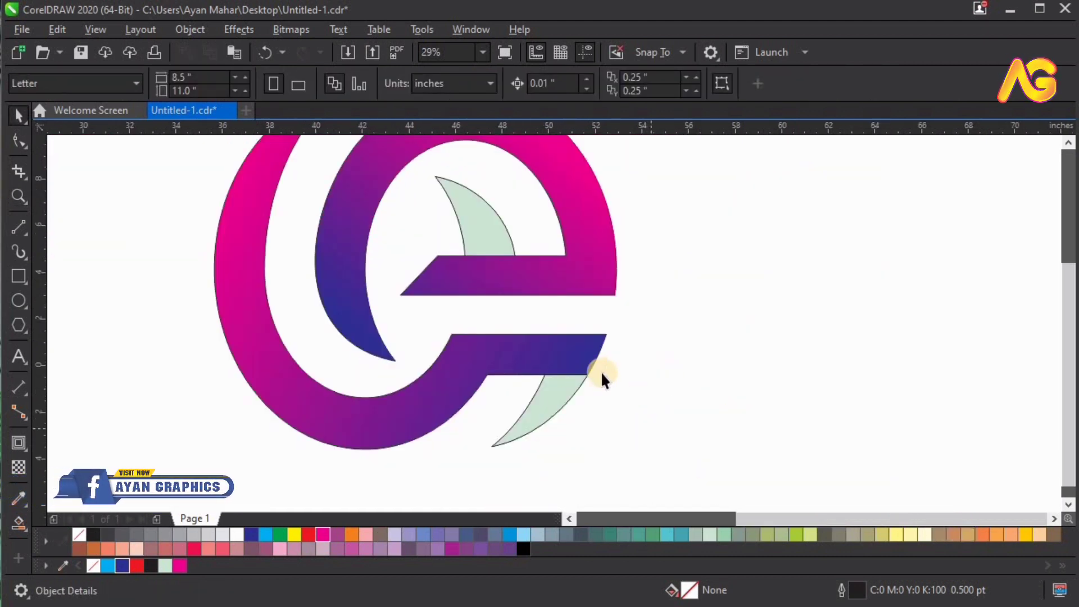
click(552, 409)
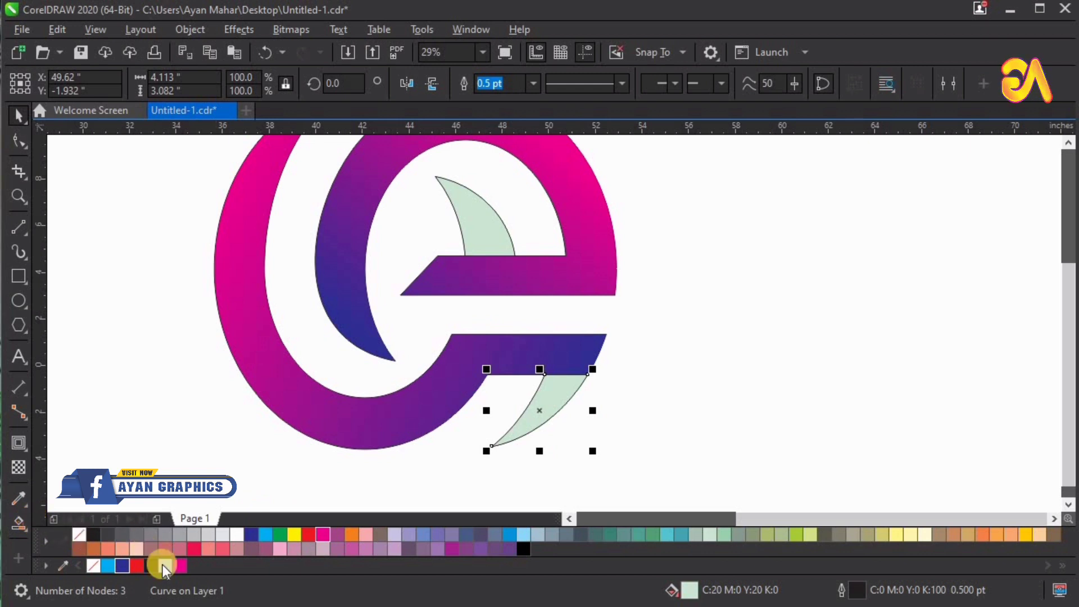
key(F2)
drag(345, 273, 753, 506)
key(F2)
drag(734, 170, 388, 419)
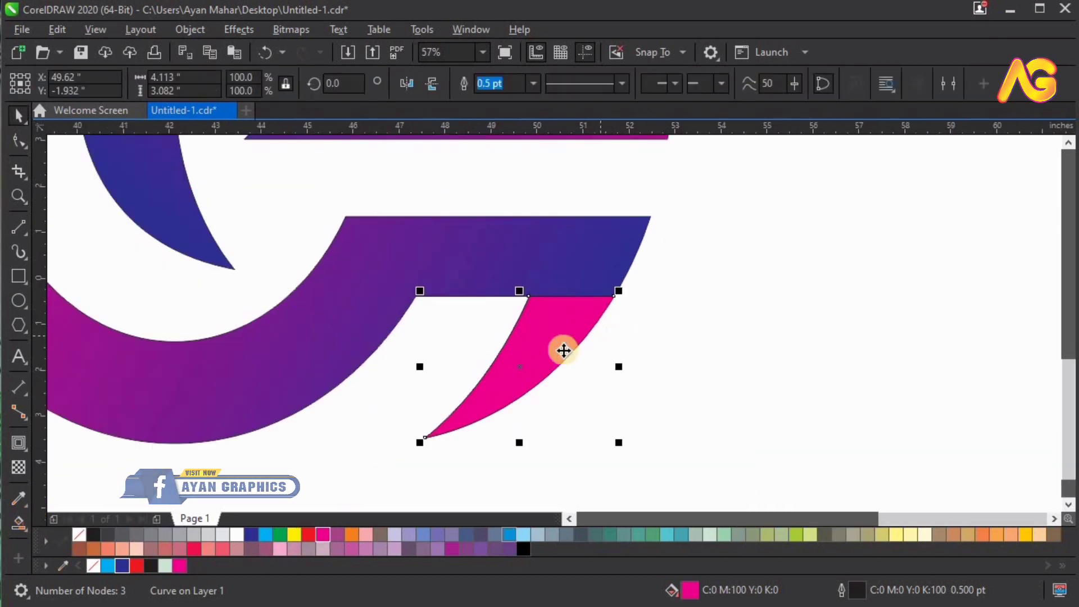
- Apply a magenta-to-blue linear fountain fill to the tail shape, running from the lower bar down to the tail's tip
click(22, 525)
drag(462, 430, 462, 426)
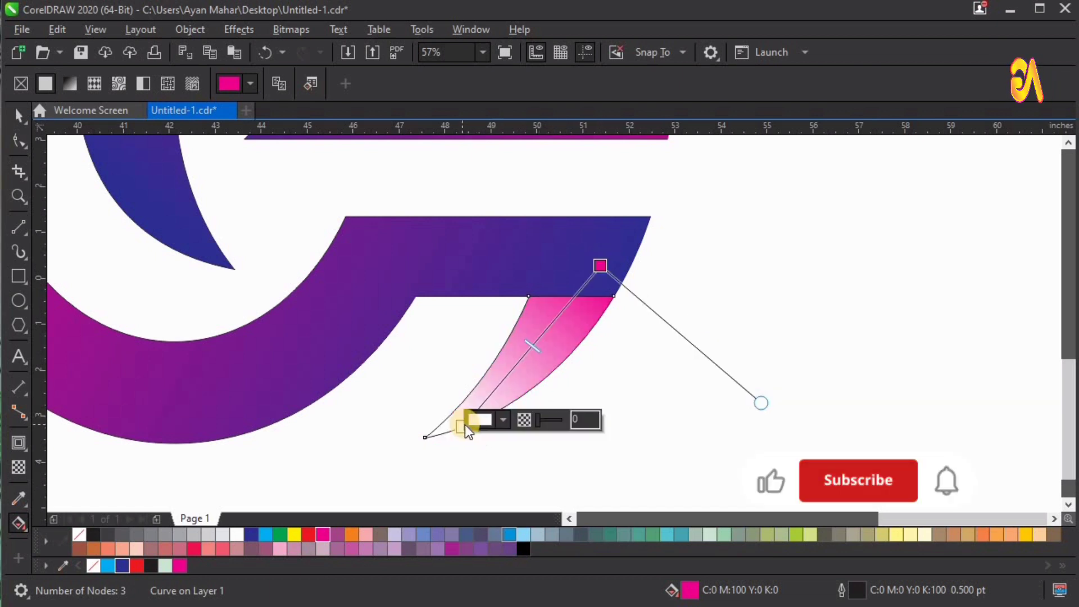
click(252, 534)
drag(603, 268, 611, 249)
drag(464, 426, 454, 429)
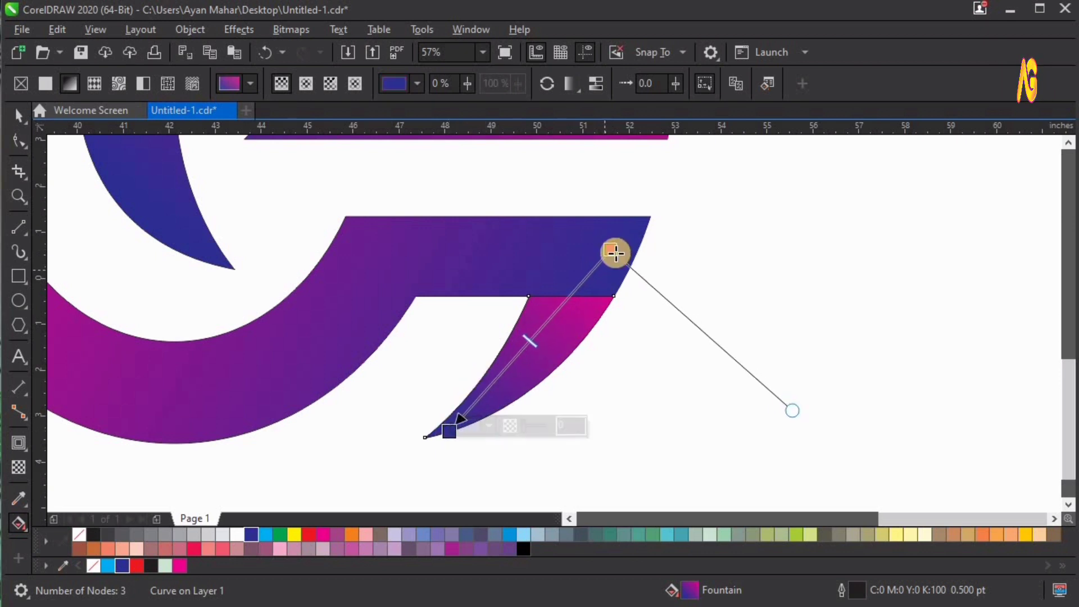
drag(588, 291, 595, 274)
click(707, 313)
- Copy the tail's magenta-to-blue gradient fill onto the fin shape above the crossbar
key(space)
key(F4)
key(z)
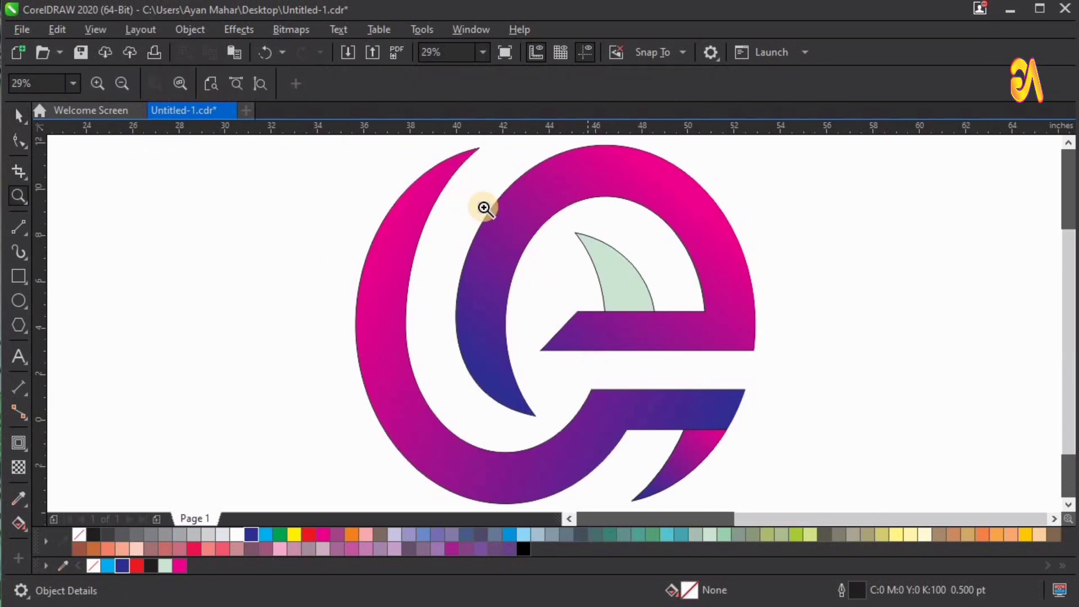
drag(460, 186, 744, 377)
key(space)
click(590, 354)
key(F4)
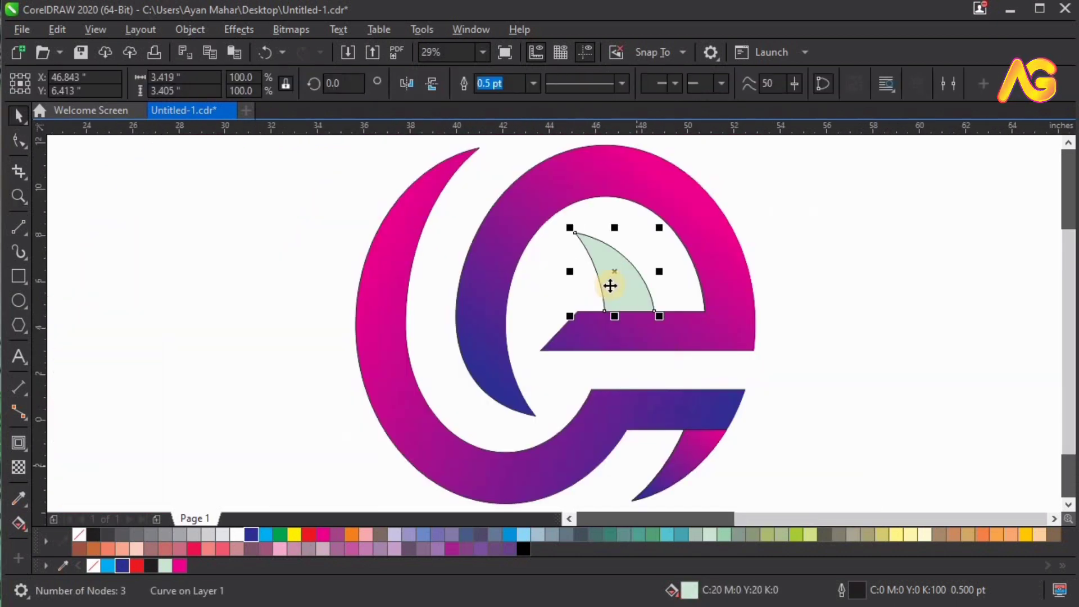
key(g)
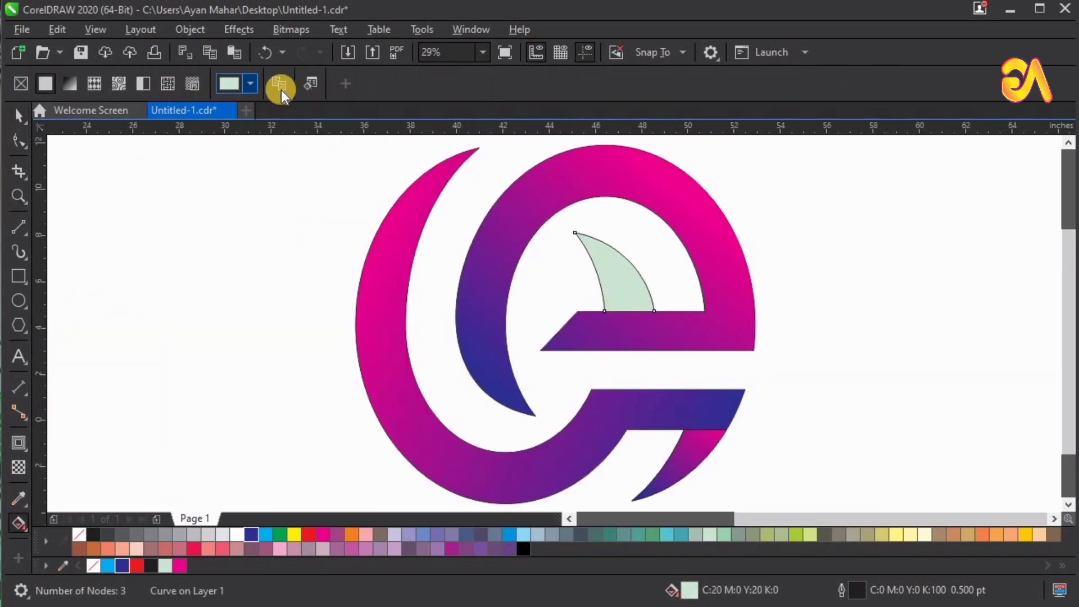
- Try reorienting the fin's gradient with magenta at its base and blue at its upper tip
key(z)
drag(445, 136, 804, 400)
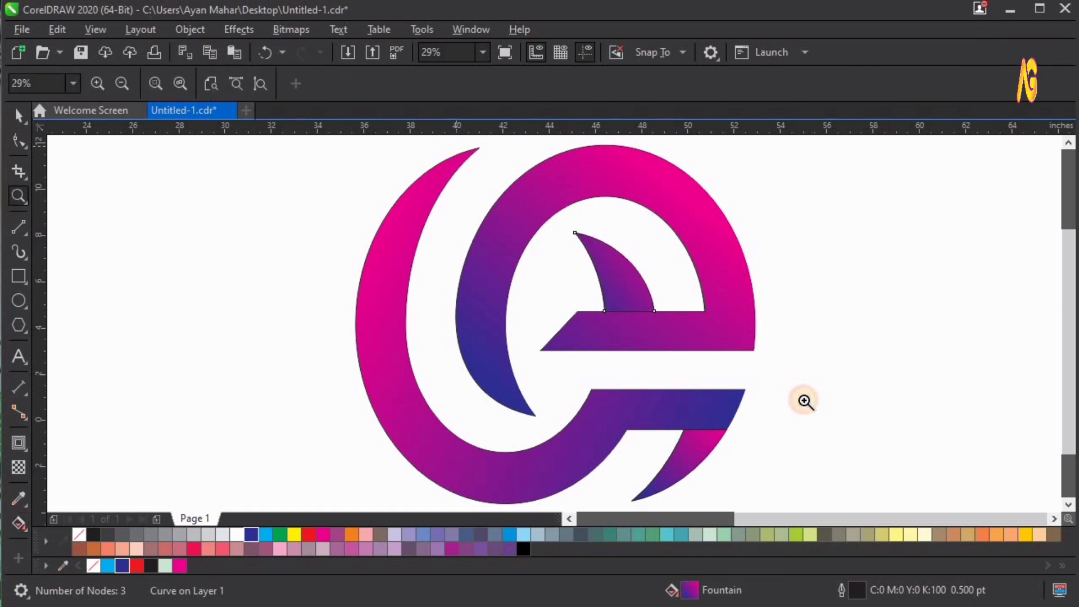
key(space)
click(524, 323)
key(g)
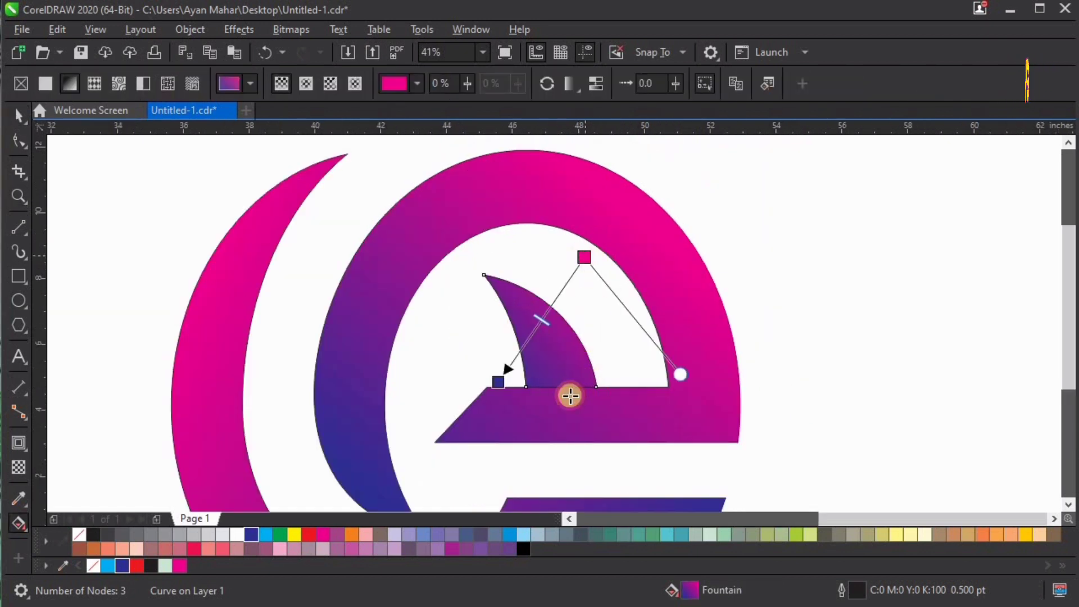
click(499, 384)
drag(498, 384, 511, 291)
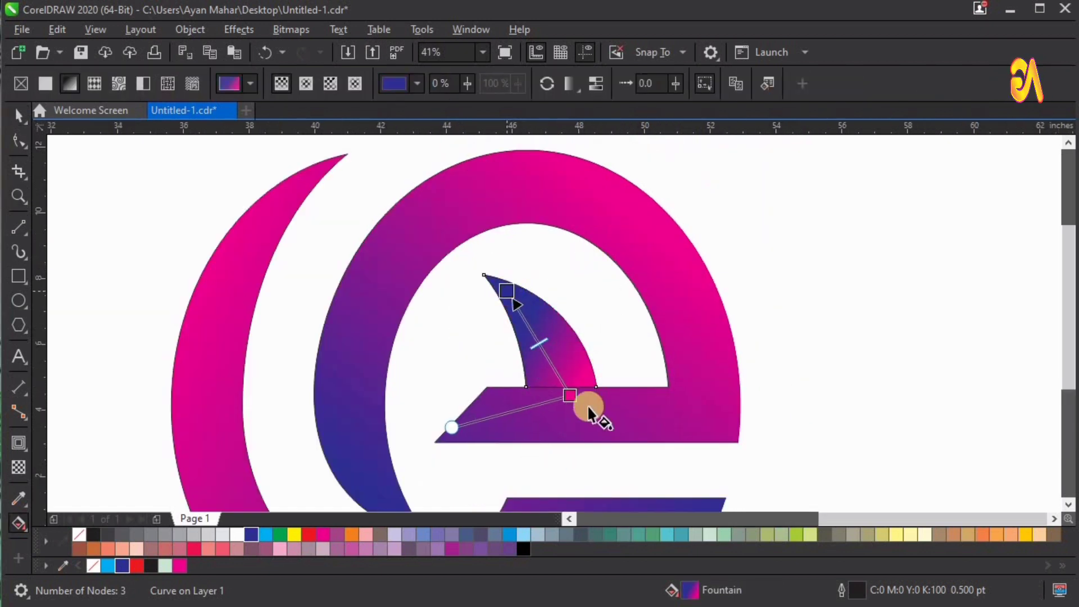
drag(569, 396, 570, 404)
- Reverse the fin's gradient so it runs from magenta at the upper tip to blue just below its base
key(F4)
key(z)
drag(489, 188, 768, 393)
key(space)
key(g)
drag(482, 238, 590, 348)
drag(567, 383, 469, 228)
click(592, 350)
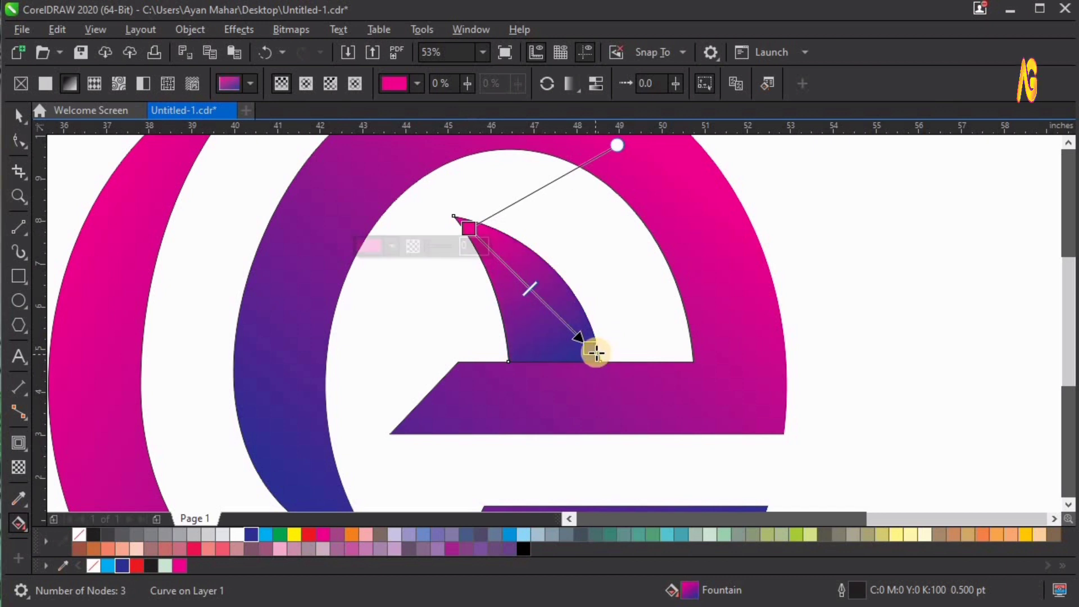
drag(580, 381, 578, 382)
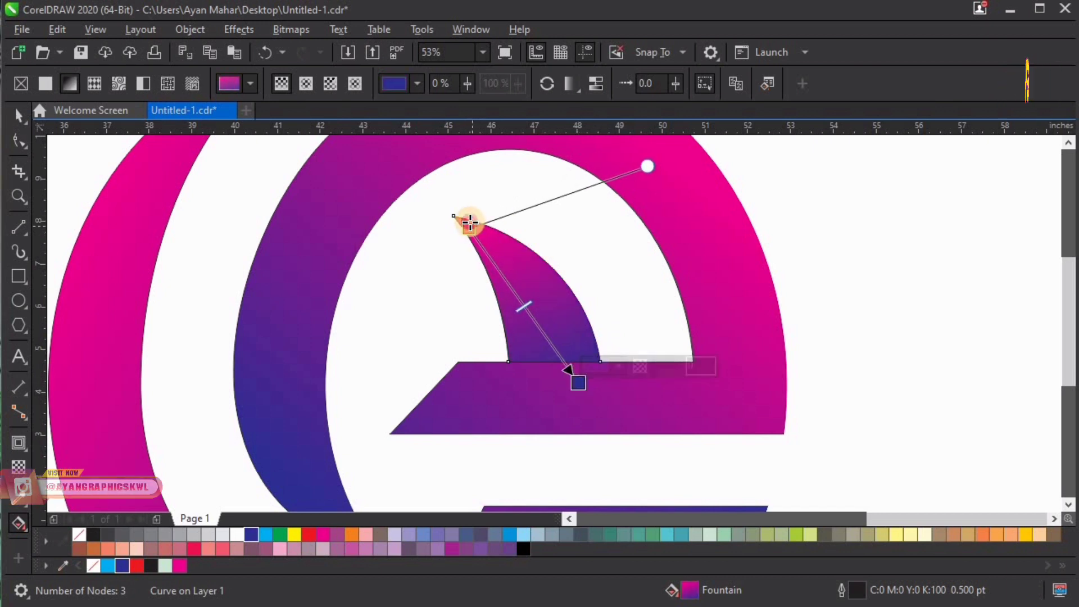
drag(470, 226, 471, 220)
- Remove the outline from all four logo pieces
scroll(774, 327, down, 2)
key(space)
click(723, 357)
click(630, 289)
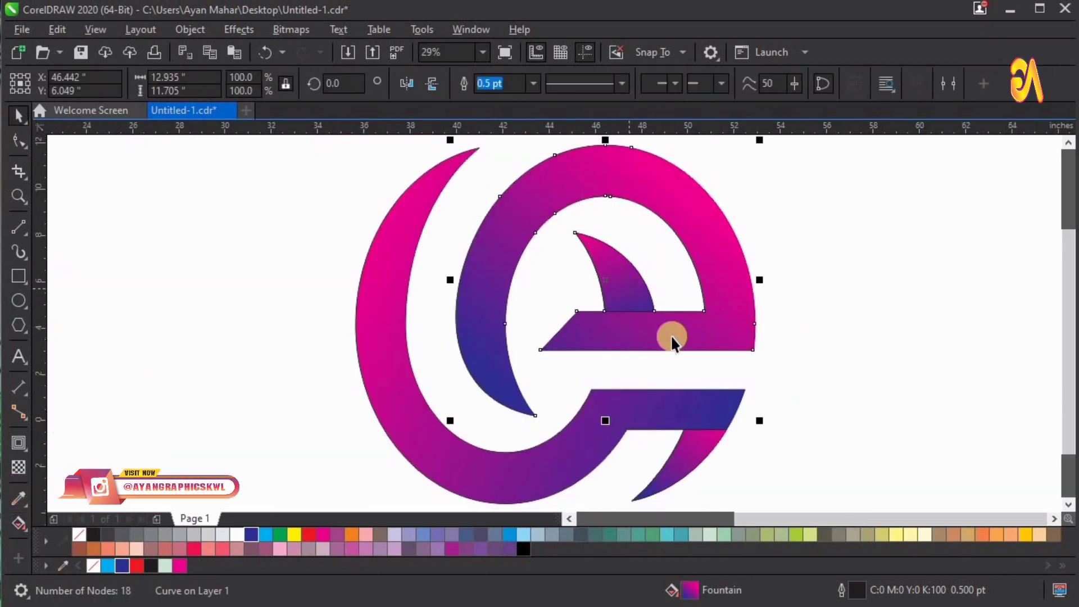
shift+click(689, 446)
shift+click(711, 410)
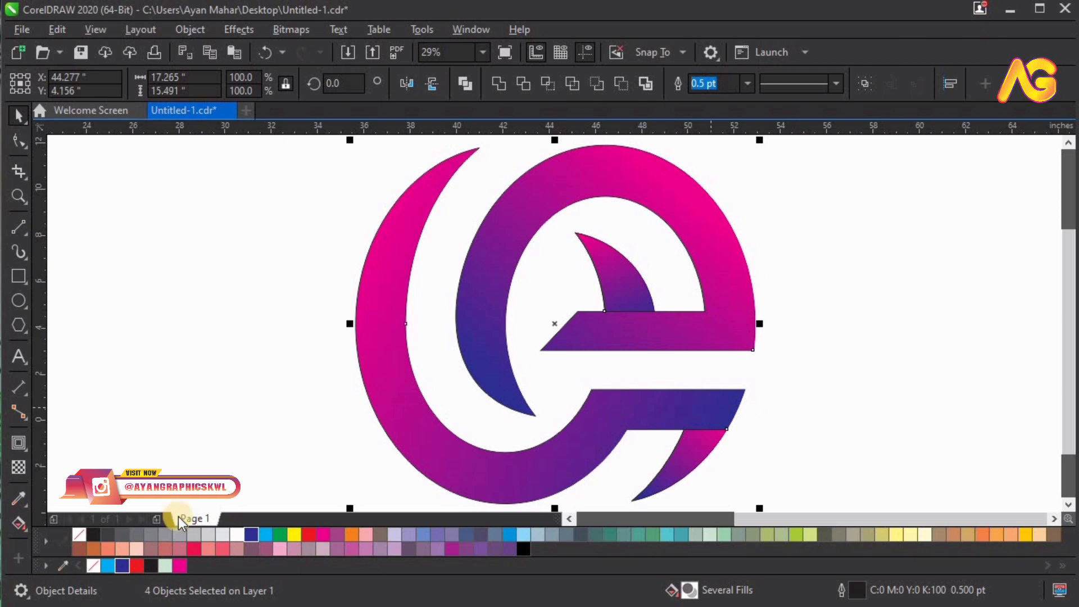
right_click(83, 535)
click(197, 374)
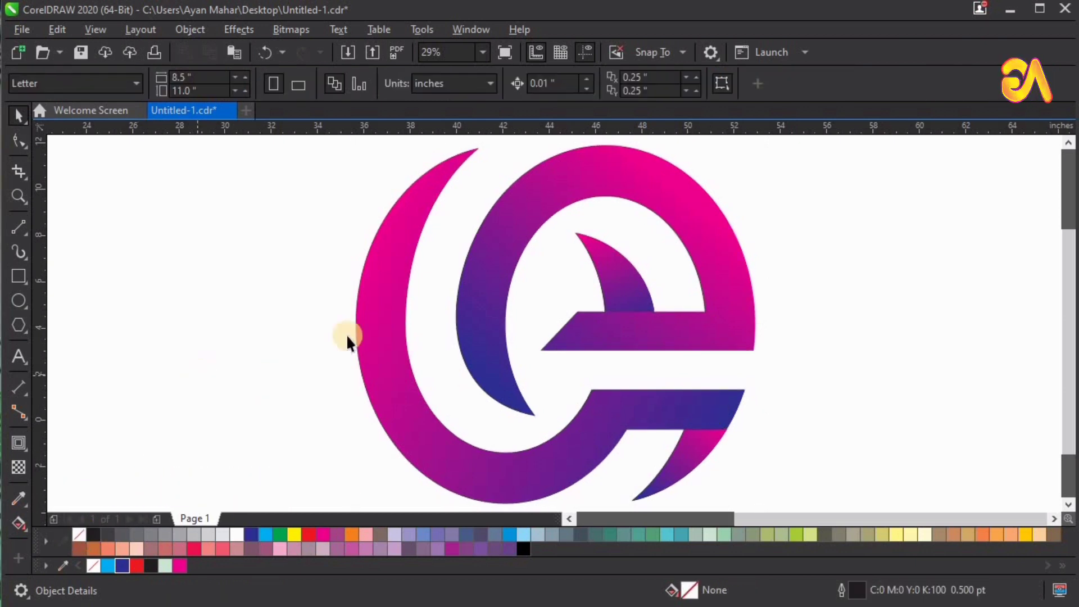
scroll(340, 326, down, 2)
key(z)
drag(212, 196, 671, 500)
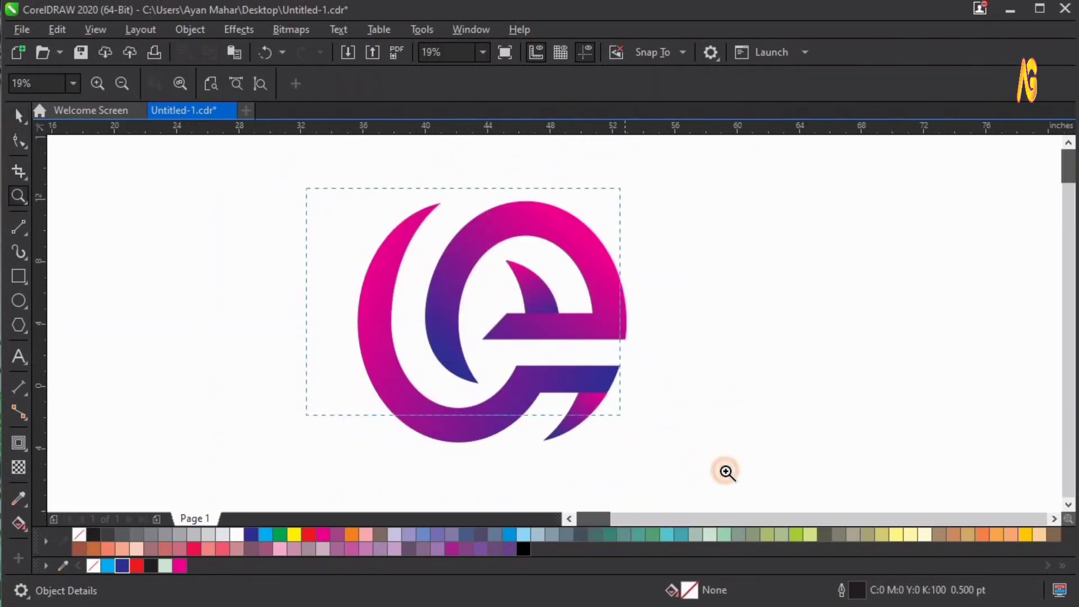
drag(743, 481, 744, 481)
key(space)
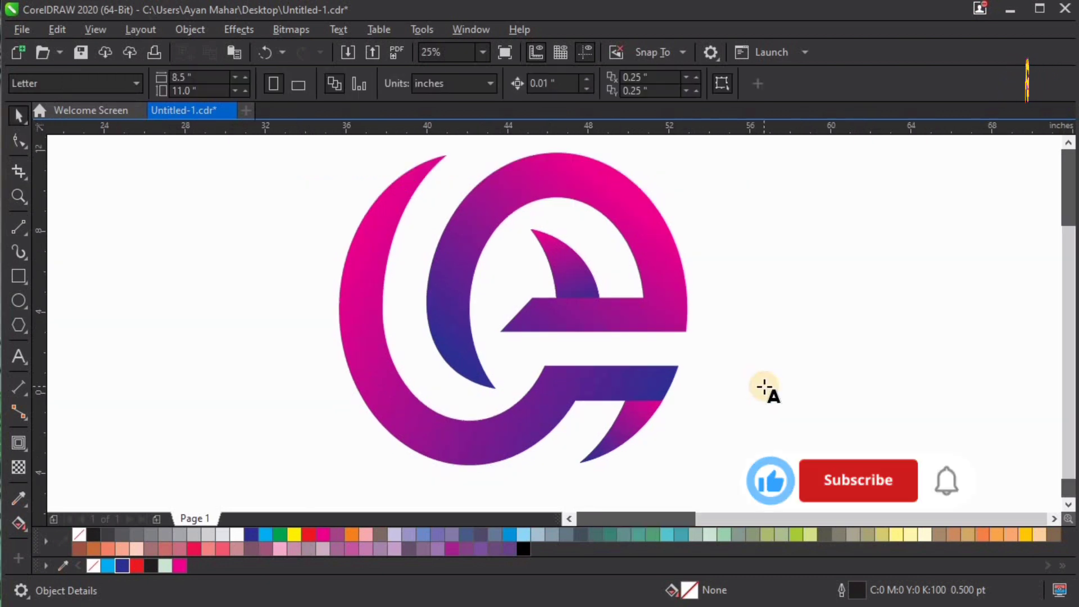